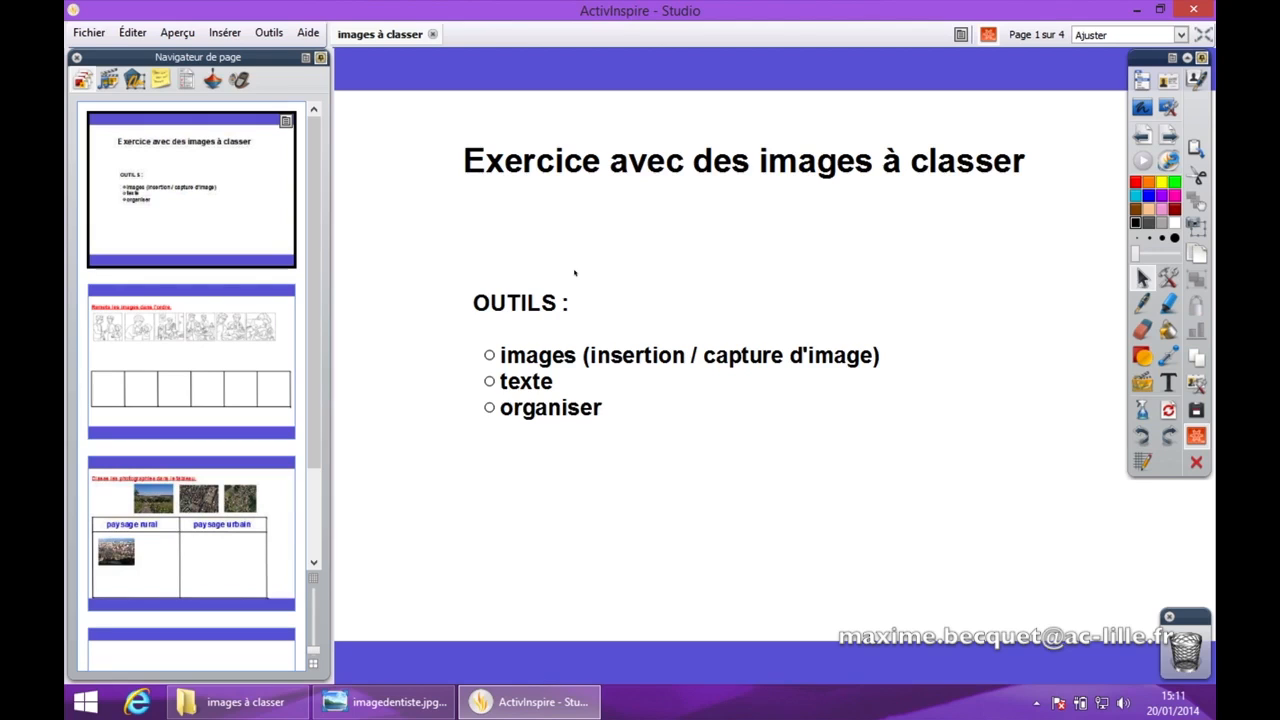
On page 2, leave design mode and place the second picture in the first box and the first picture in the second box
{"action": "left_click", "coordinate": [180, 366]}
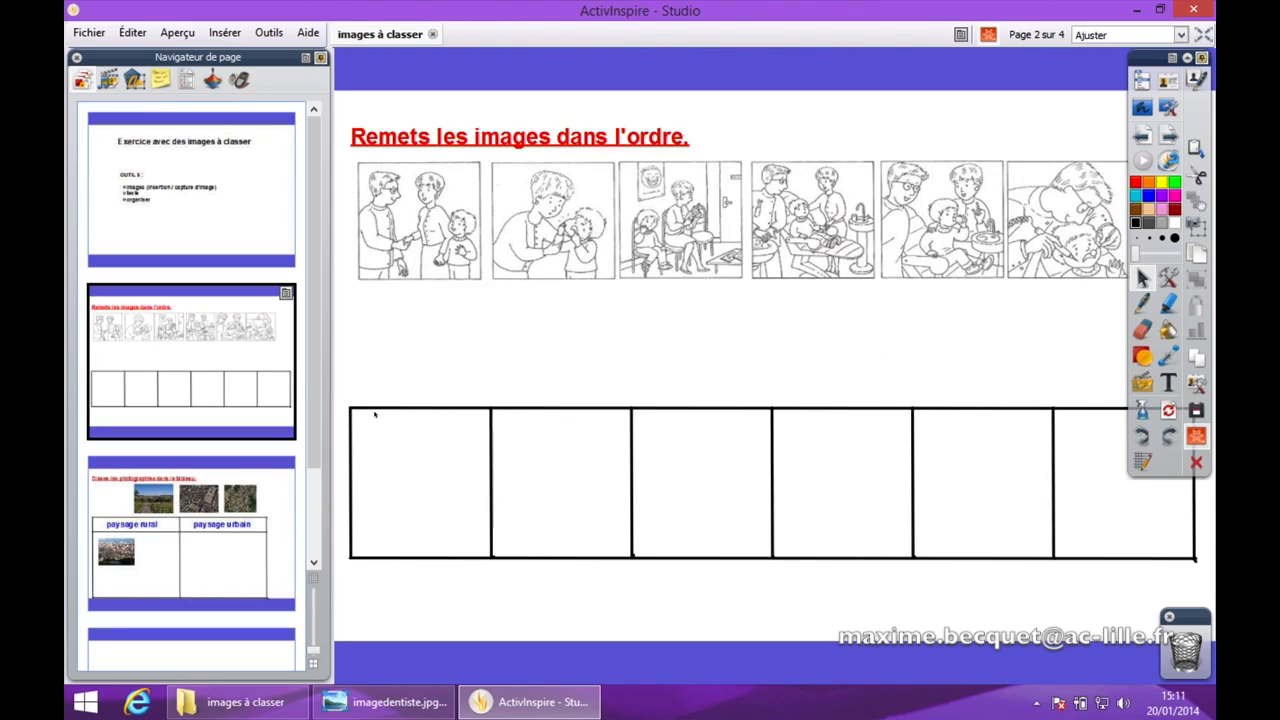
{"action": "left_click", "coordinate": [990, 33]}
{"action": "left_click", "coordinate": [411, 445]}
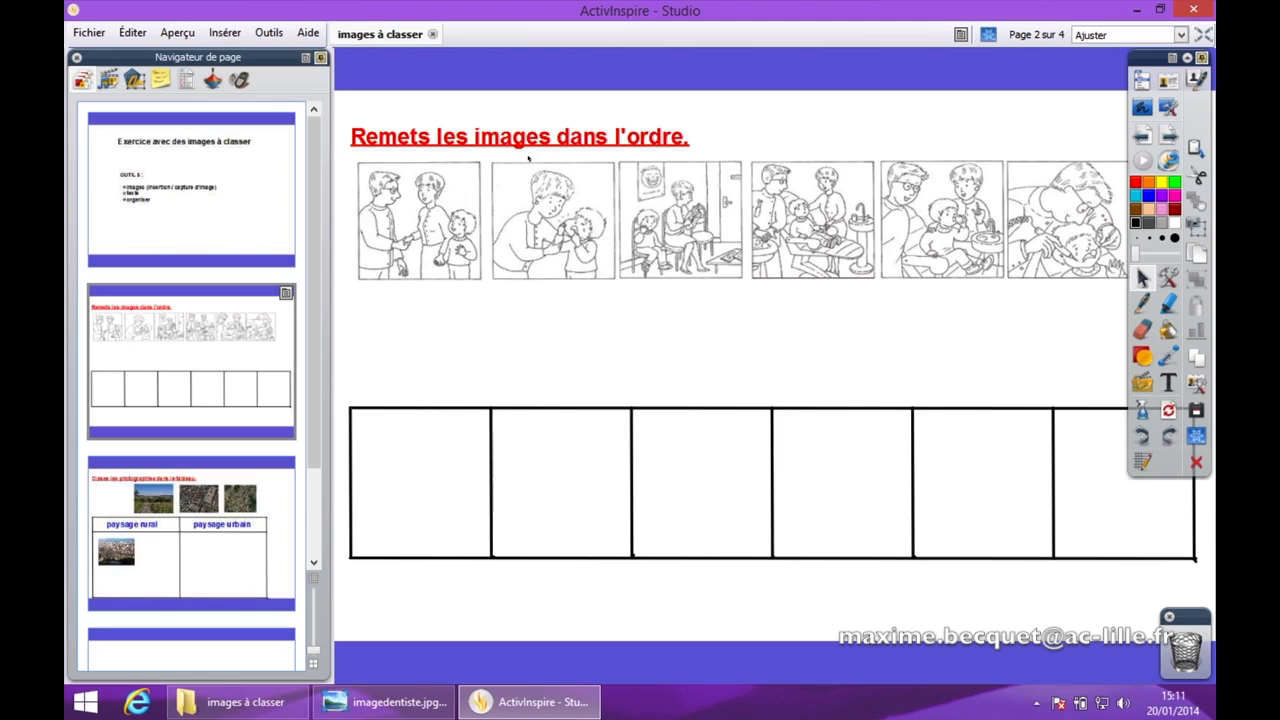
{"action": "left_click_drag", "start_coordinate": [410, 210], "coordinate": [550, 466]}
{"action": "left_click_drag", "start_coordinate": [541, 223], "coordinate": [407, 482]}
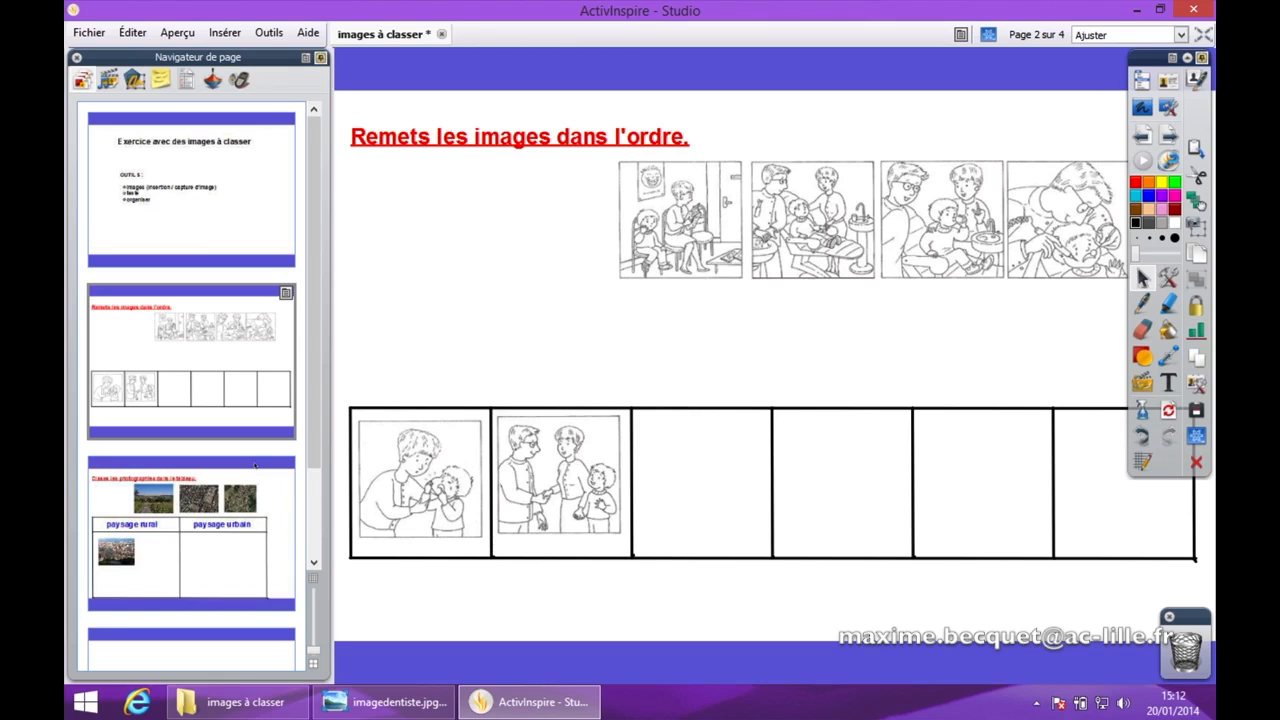
On page 3, move the country path photo into the "paysage rural" column of the table
{"action": "left_click", "coordinate": [255, 465]}
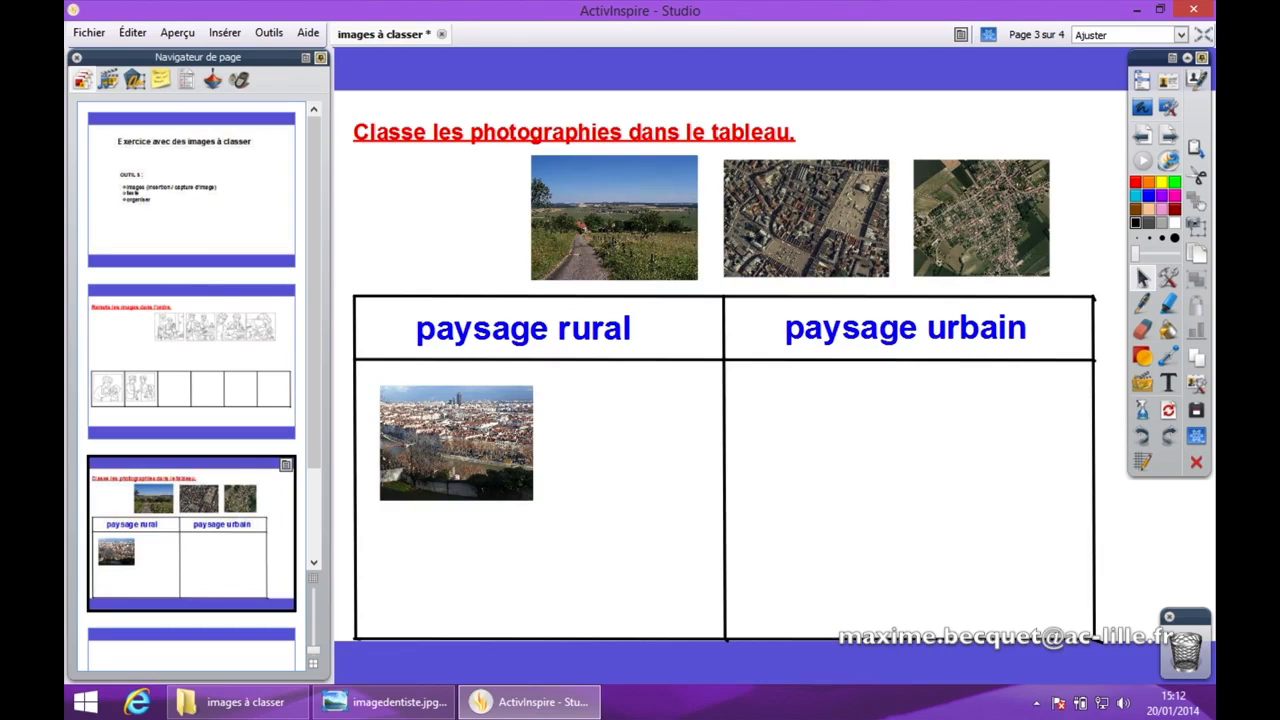
{"action": "left_click_drag", "start_coordinate": [627, 221], "coordinate": [687, 409]}
{"action": "left_click_drag", "start_coordinate": [752, 469], "coordinate": [702, 427]}
{"action": "left_click_drag", "start_coordinate": [612, 358], "coordinate": [622, 554]}
Insert the image 799px-Bocage_boulonnais.jpg on the blank page 4 and position it in the upper part of the page
{"action": "left_click_drag", "start_coordinate": [319, 458], "coordinate": [320, 571]}
{"action": "left_click", "coordinate": [251, 571]}
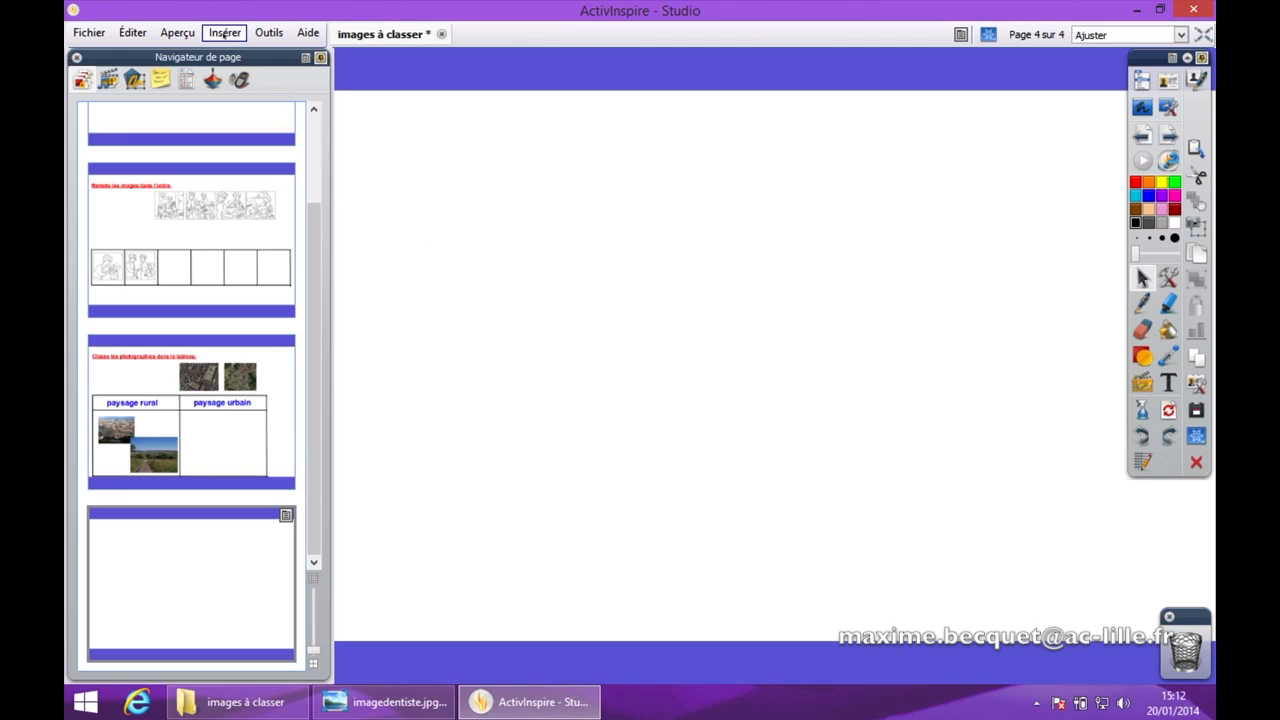
{"action": "left_click", "coordinate": [236, 36]}
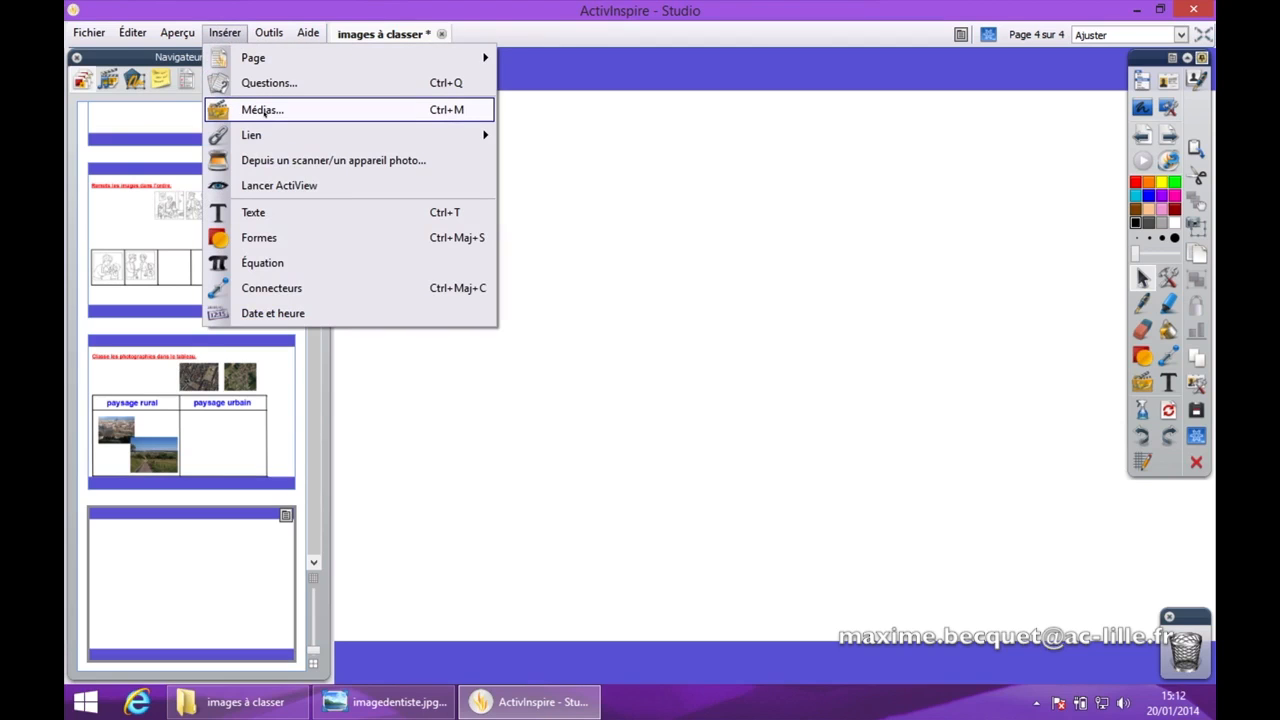
{"action": "left_click", "coordinate": [264, 111]}
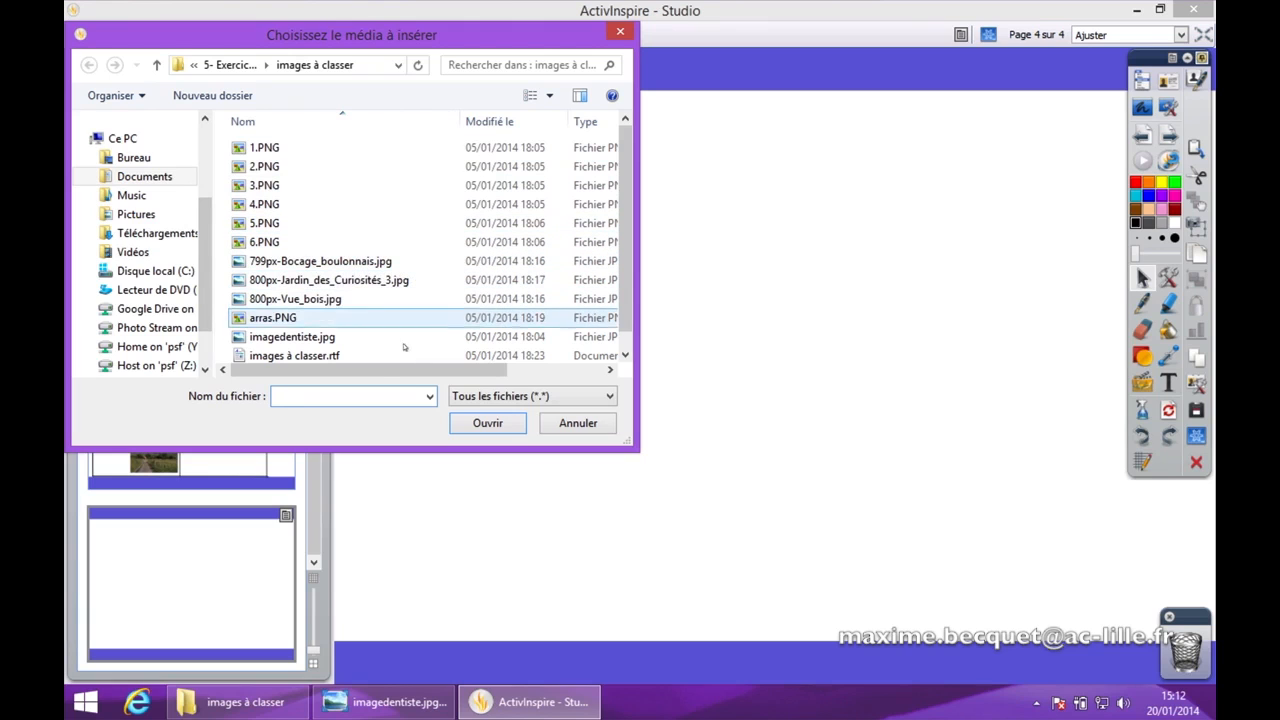
{"action": "left_click", "coordinate": [310, 264]}
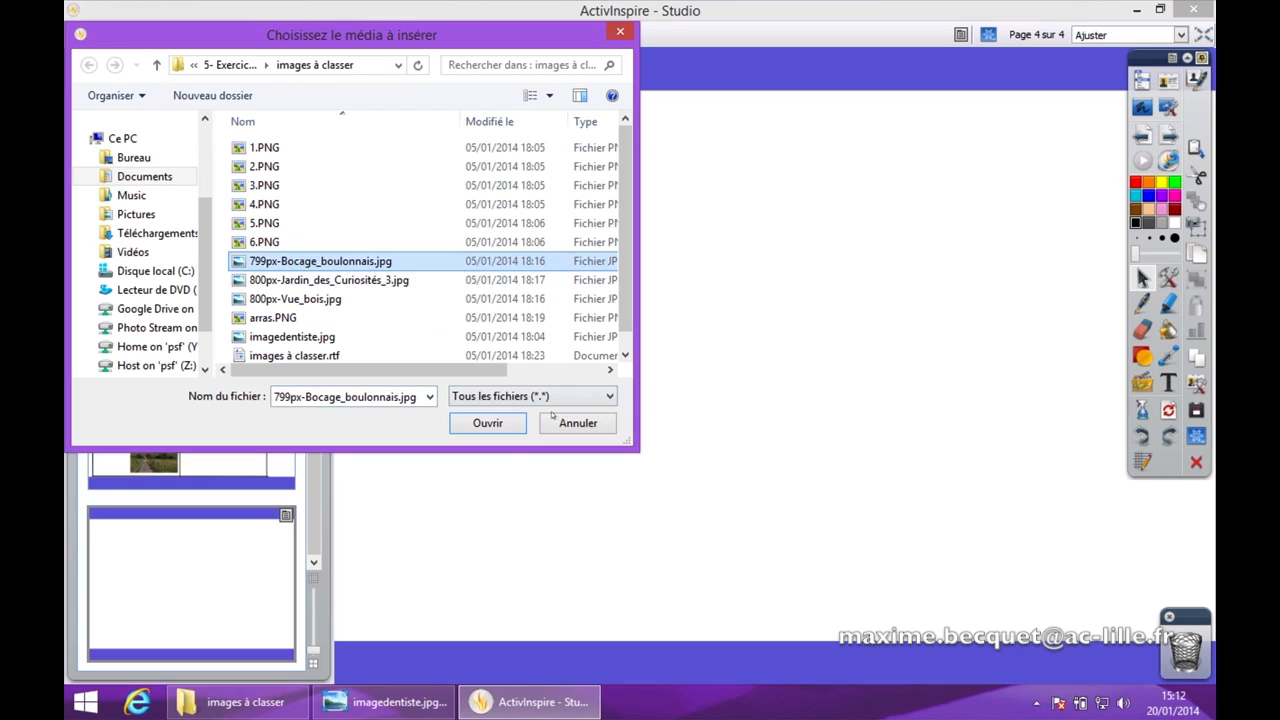
{"action": "left_click", "coordinate": [488, 423]}
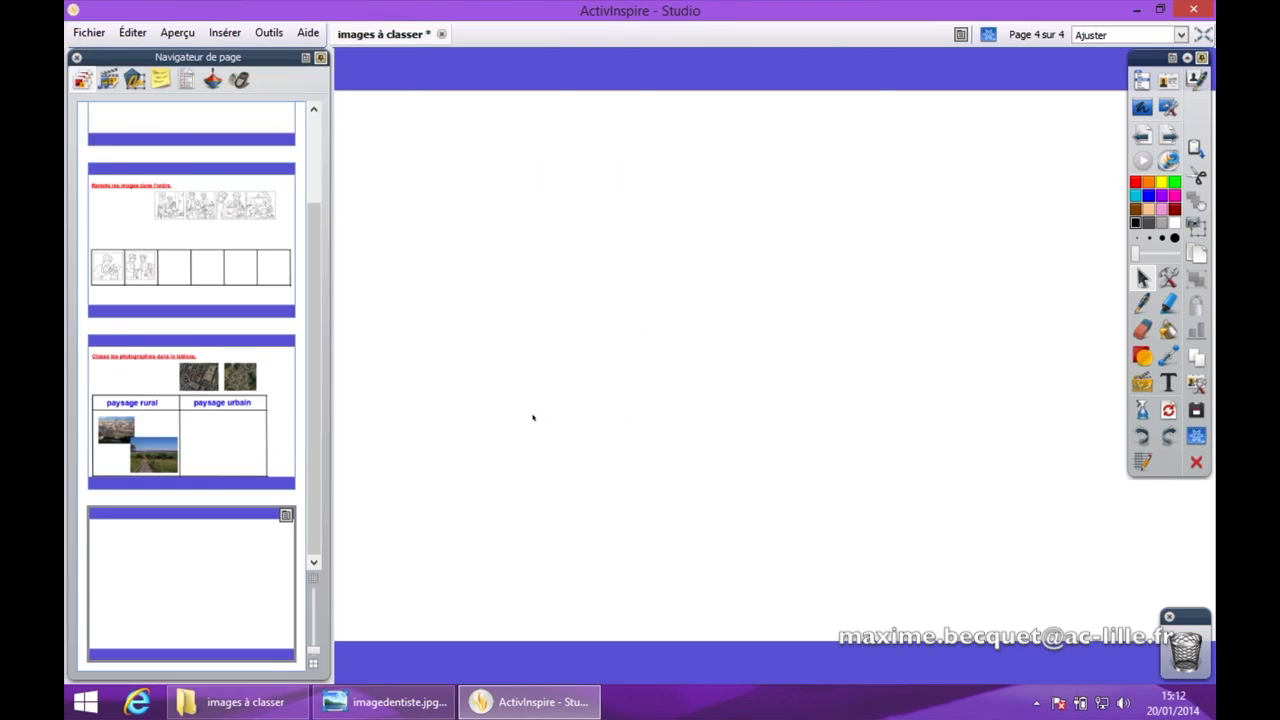
{"action": "left_click_drag", "start_coordinate": [673, 215], "coordinate": [751, 288]}
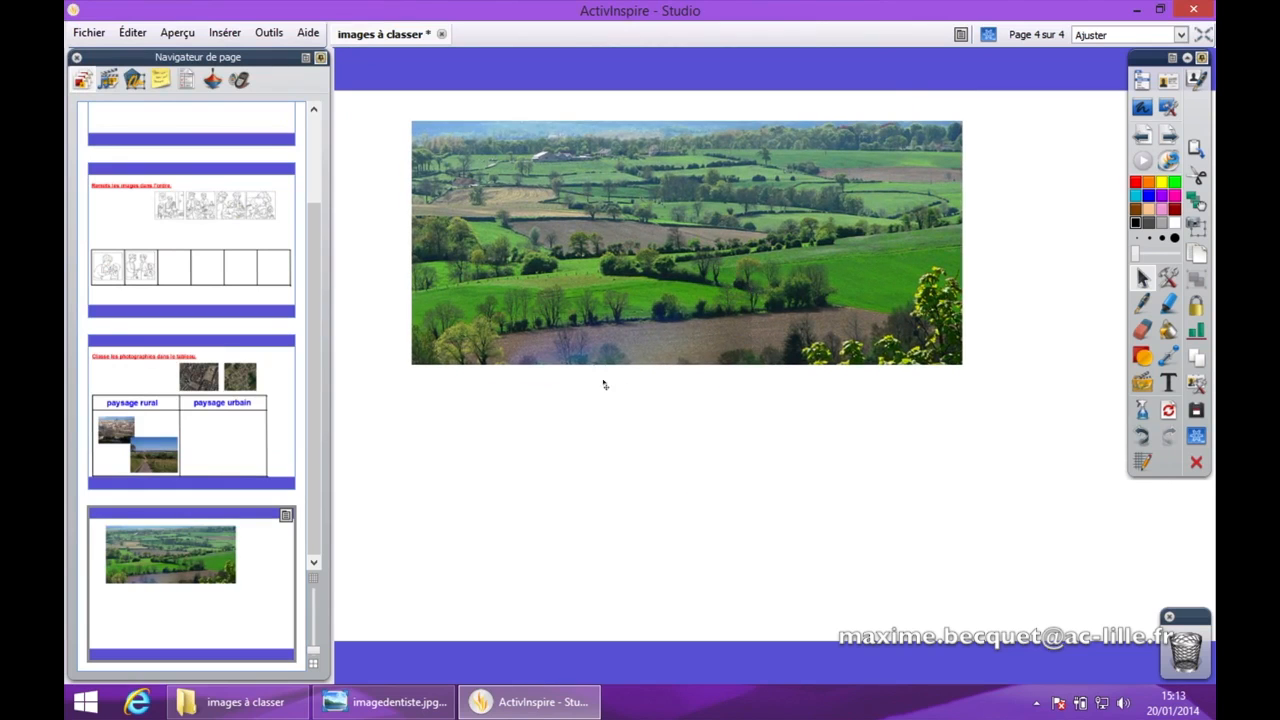
Open 800px-Jardin_des_Curiosités_3.jpg from the images à classer folder, copy the picture and paste it onto page 4 in ActivInspire
{"action": "key", "text": "alt+Tab"}
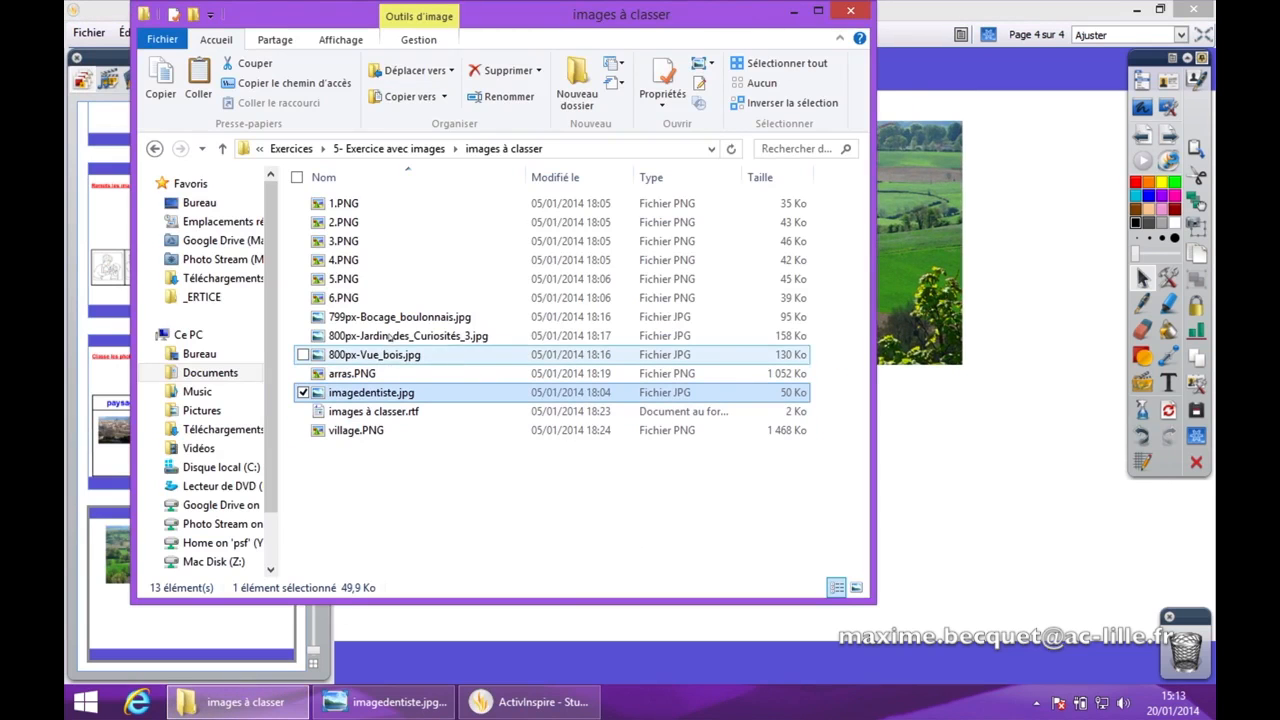
{"action": "left_click", "coordinate": [434, 338]}
{"action": "double_click", "coordinate": [433, 339]}
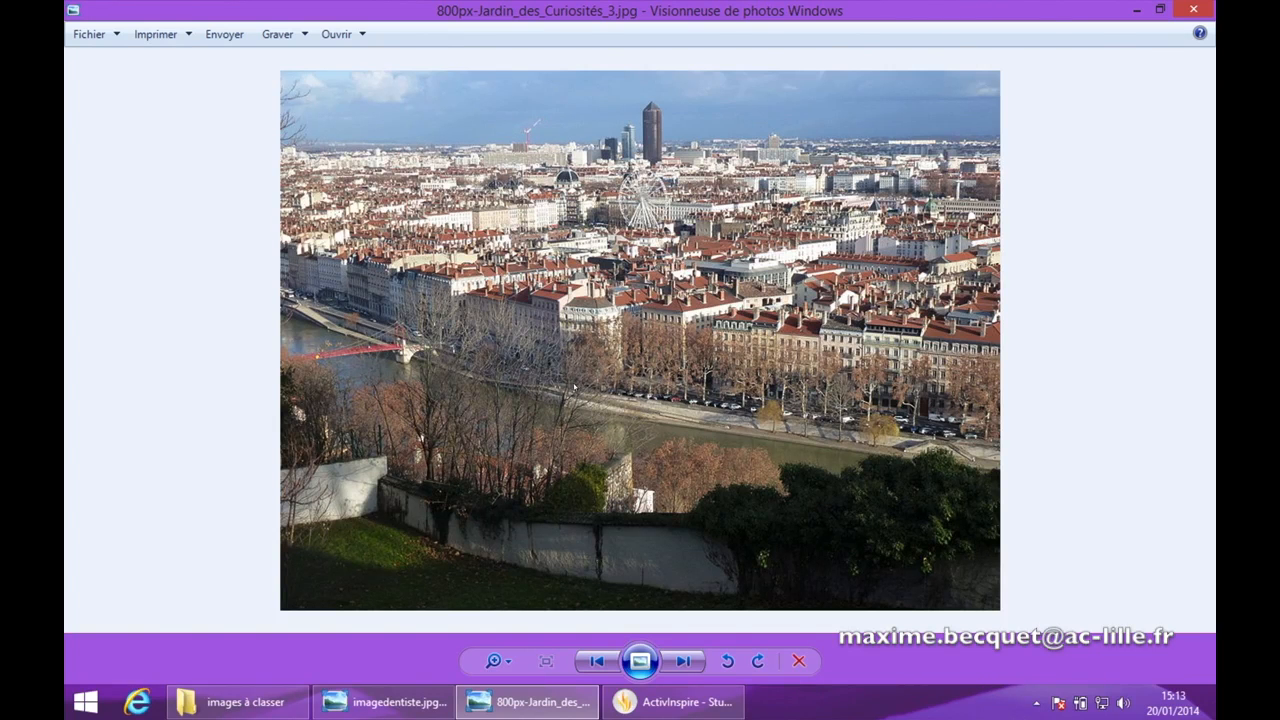
{"action": "right_click", "coordinate": [627, 305]}
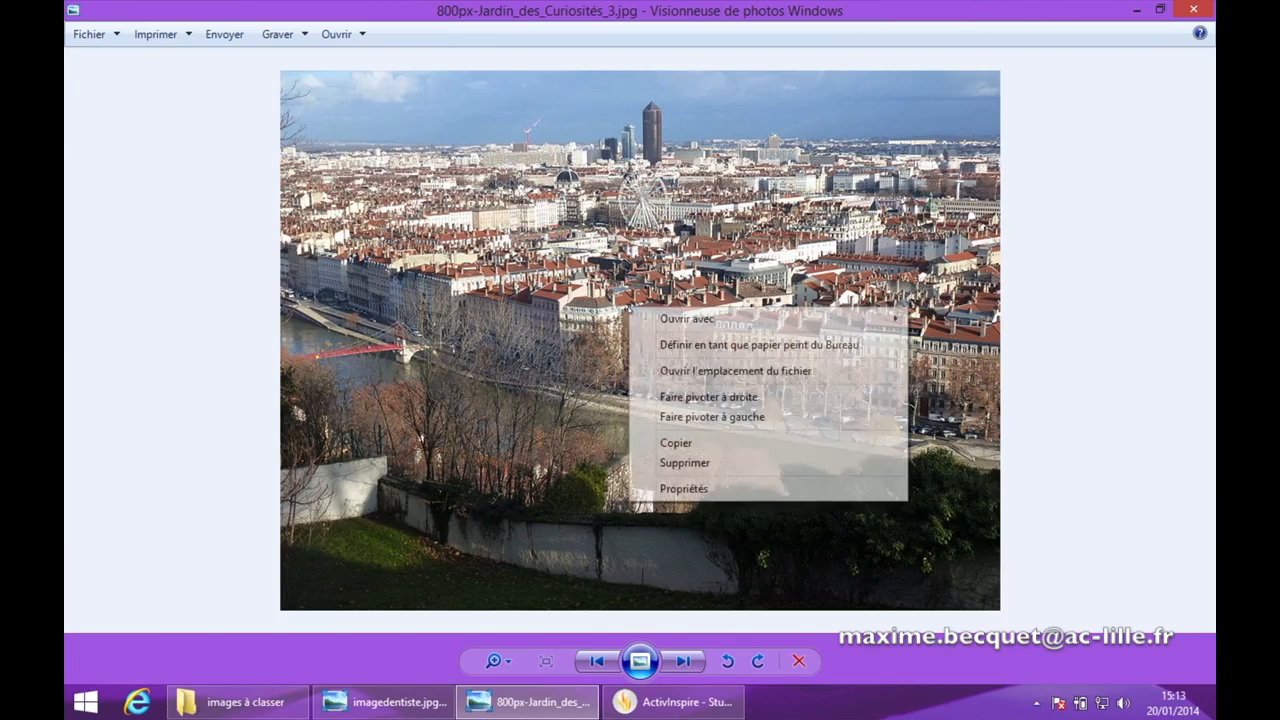
{"action": "left_click", "coordinate": [688, 445]}
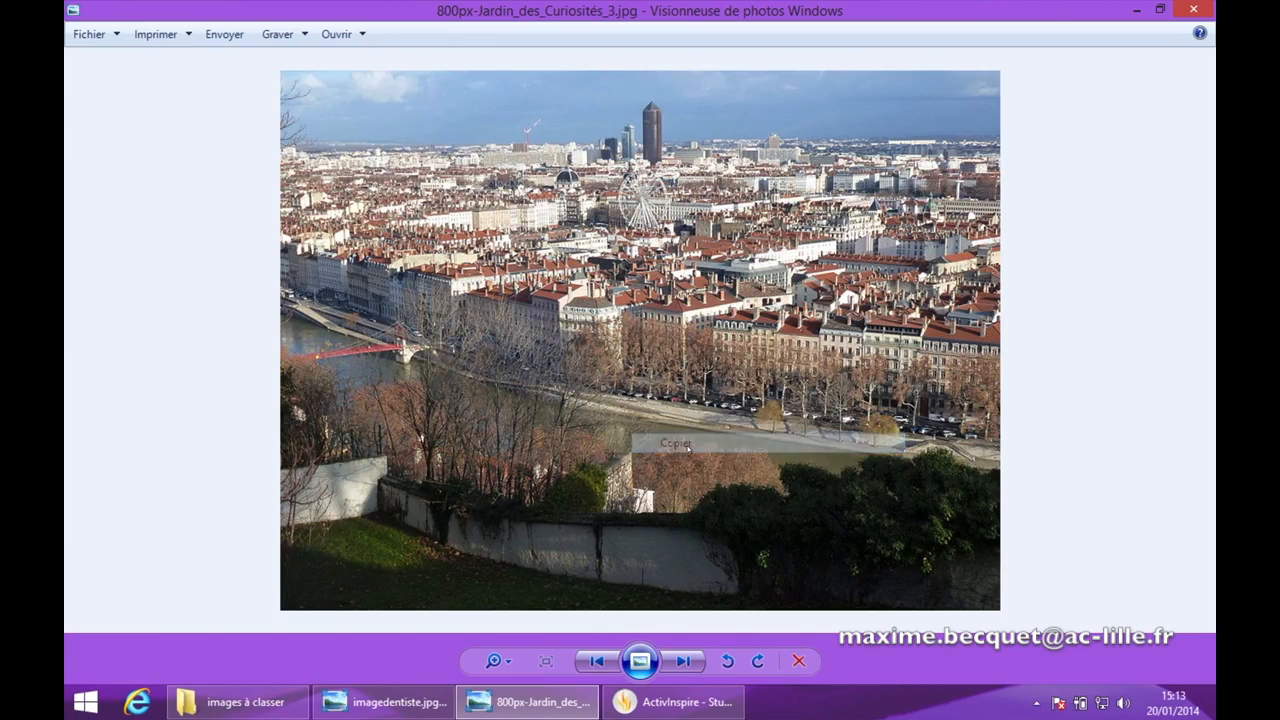
{"action": "left_click", "coordinate": [672, 702]}
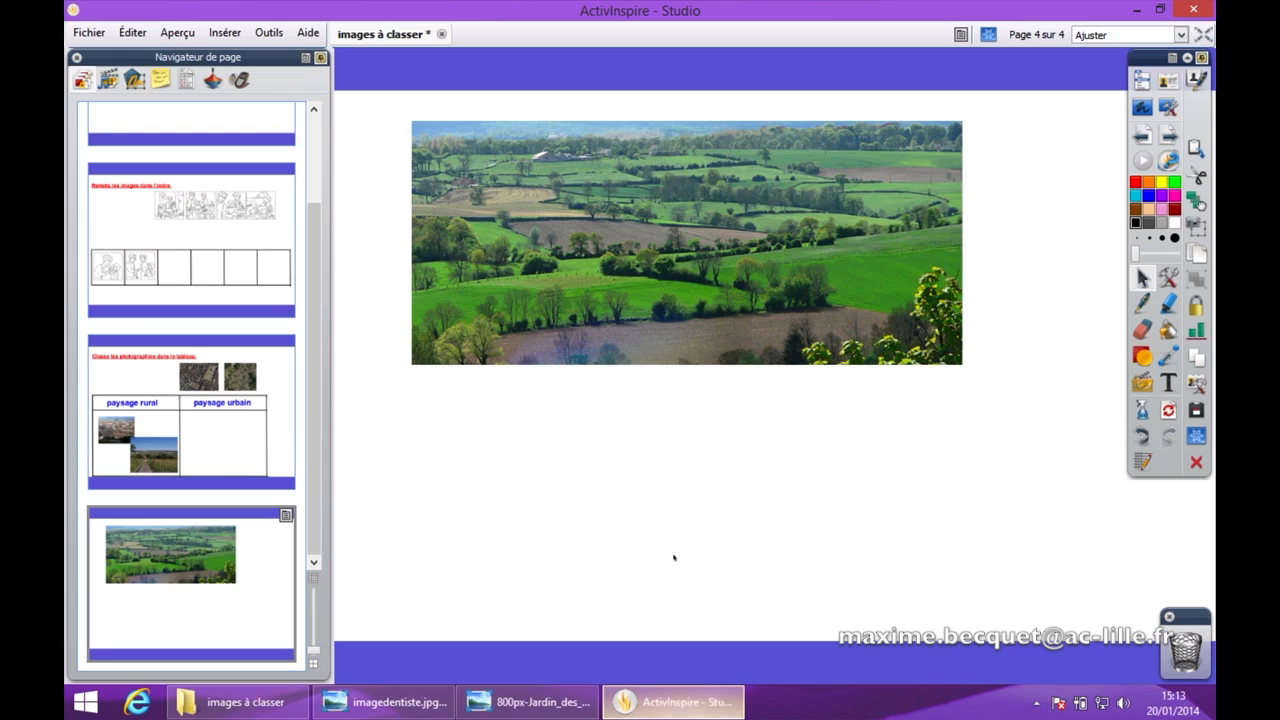
{"action": "right_click", "coordinate": [536, 420]}
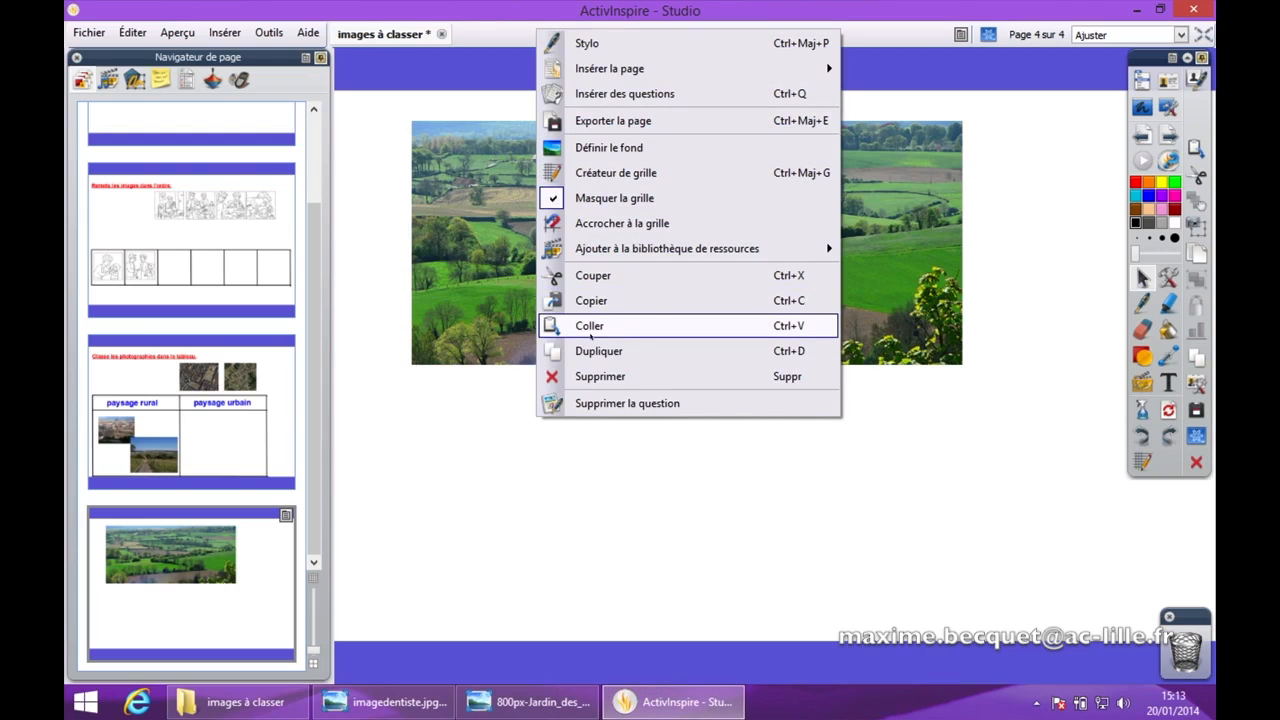
{"action": "left_click", "coordinate": [590, 326]}
Shrink the pasted city photo to about half its size and place it over the upper-left corner of the field photo
{"action": "left_click_drag", "start_coordinate": [605, 290], "coordinate": [739, 376]}
{"action": "left_click_drag", "start_coordinate": [1002, 576], "coordinate": [1004, 578]}
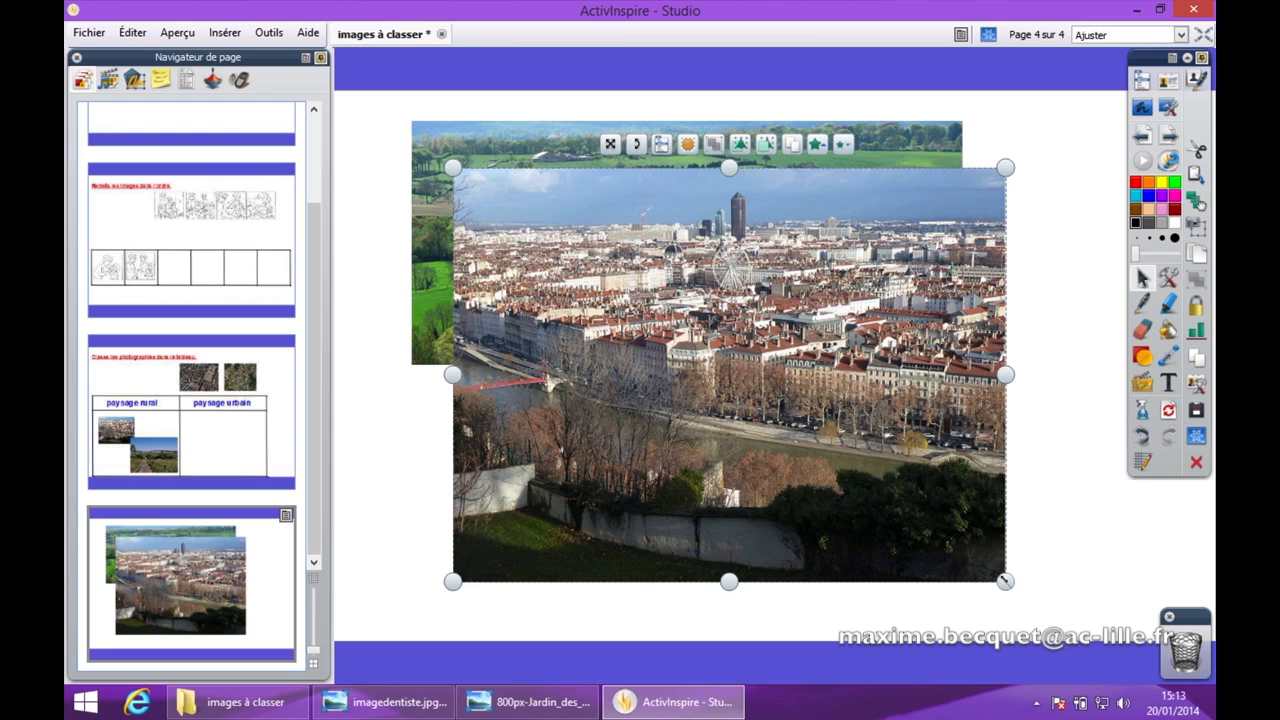
{"action": "left_click_drag", "start_coordinate": [1005, 581], "coordinate": [744, 386]}
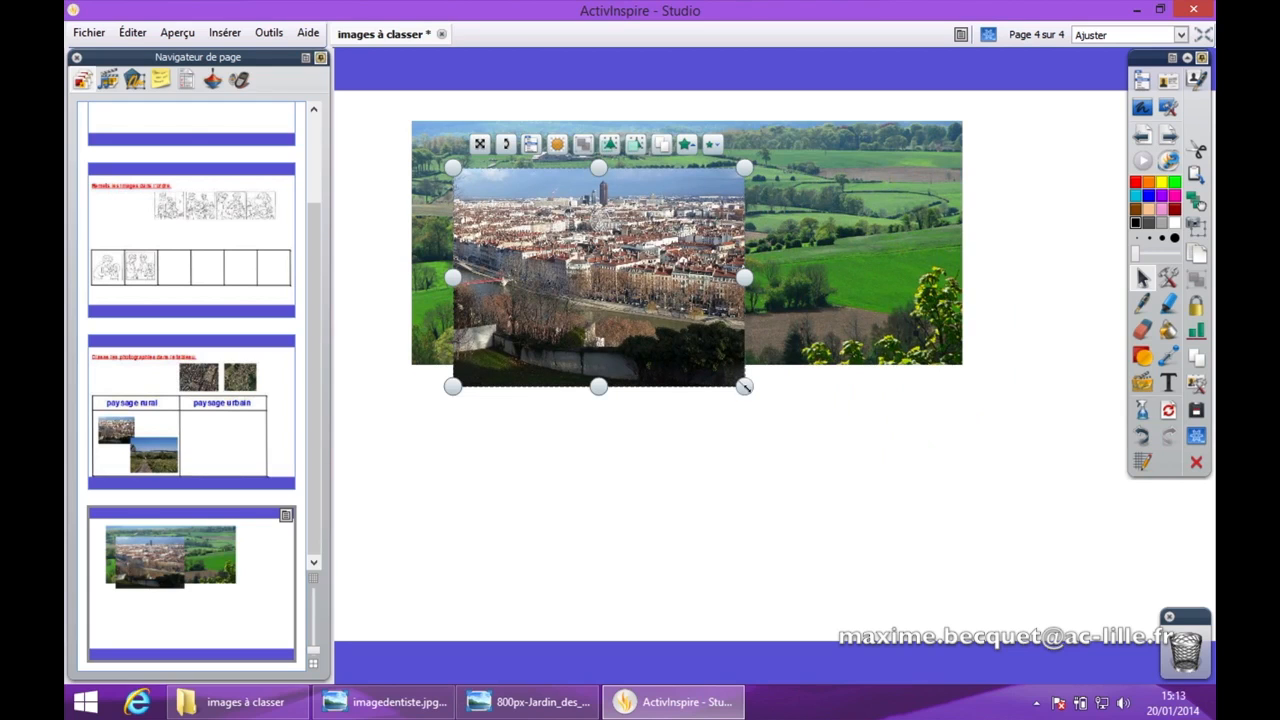
{"action": "left_click_drag", "start_coordinate": [668, 300], "coordinate": [601, 239]}
{"action": "left_click", "coordinate": [800, 340]}
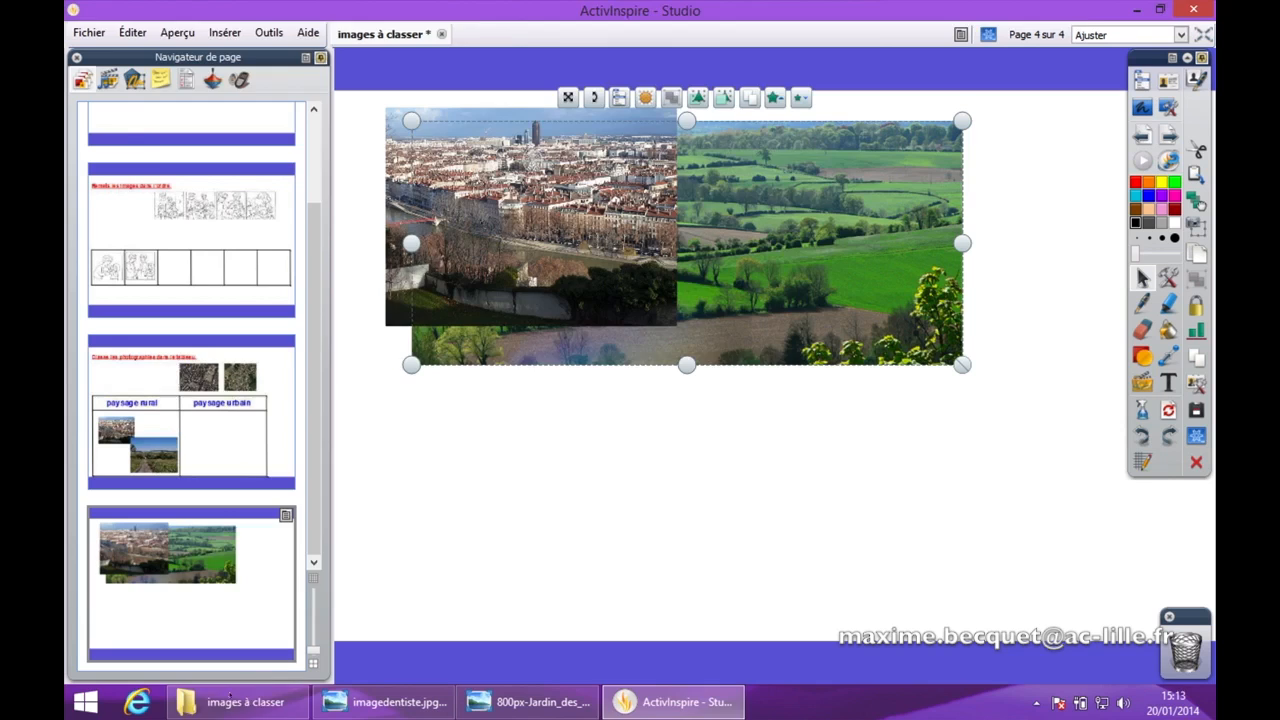
Add 800px-Vue_bois.jpg from the images à classer folder to the page and shrink it over the other two photos
{"action": "left_click", "coordinate": [241, 700]}
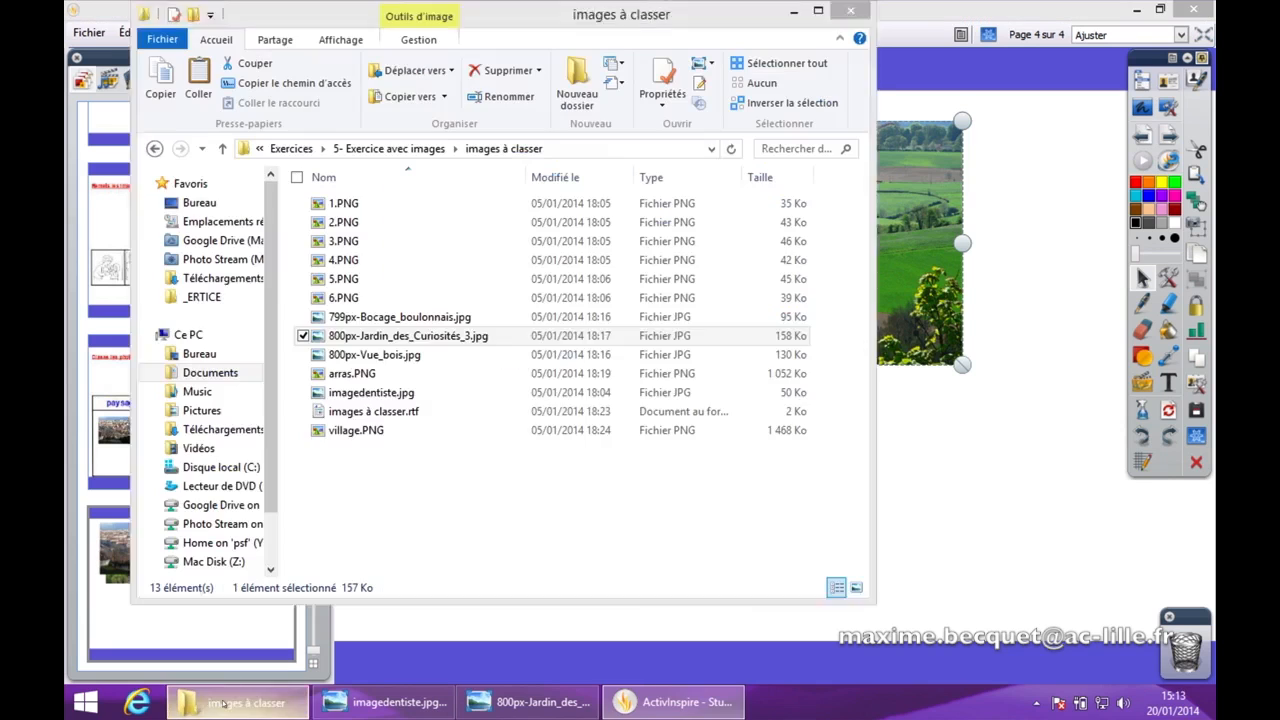
{"action": "left_click", "coordinate": [400, 356]}
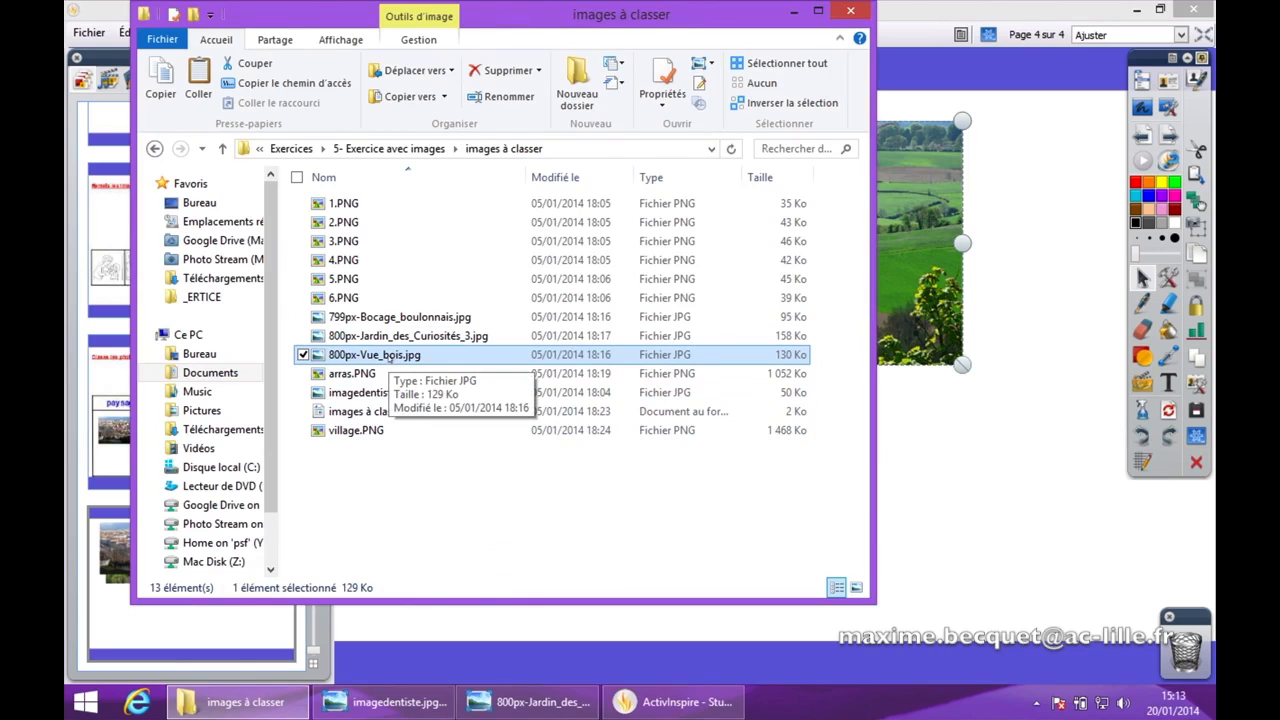
{"action": "left_click", "coordinate": [387, 356]}
{"action": "left_click_drag", "start_coordinate": [387, 356], "coordinate": [946, 385]}
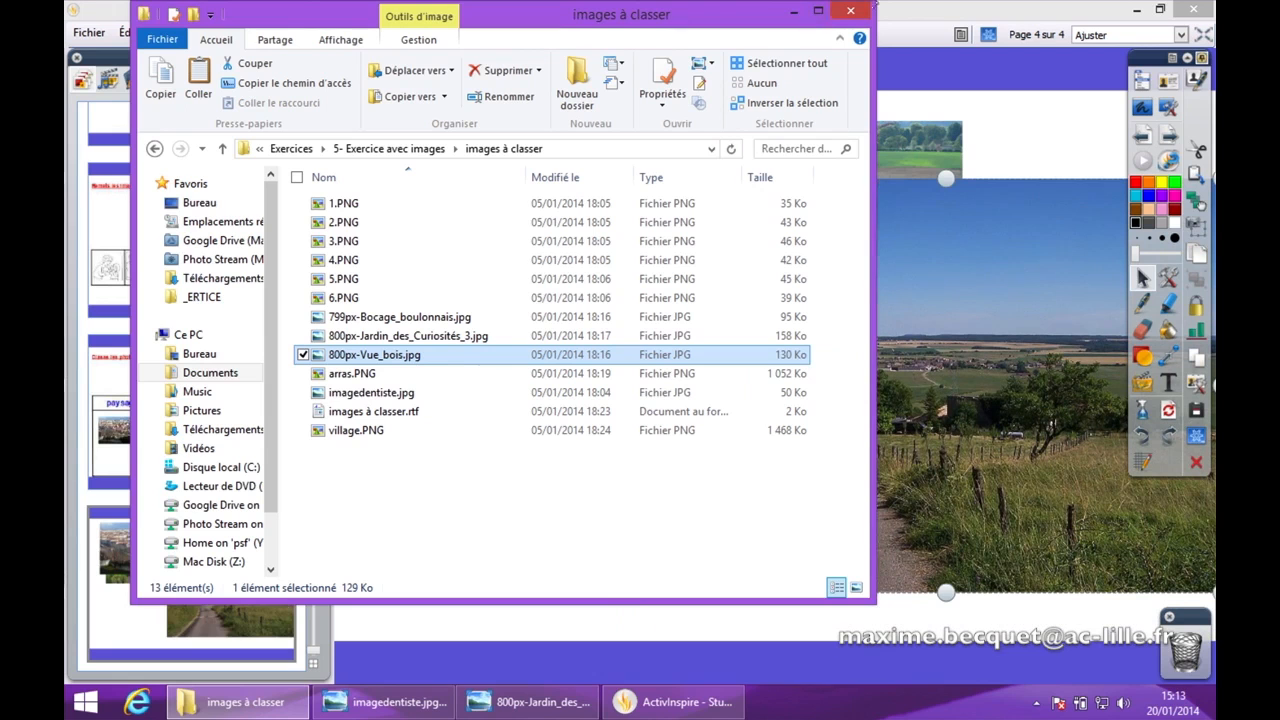
{"action": "left_click", "coordinate": [795, 12]}
{"action": "left_click_drag", "start_coordinate": [894, 314], "coordinate": [605, 272]}
{"action": "left_click_drag", "start_coordinate": [986, 553], "coordinate": [745, 387]}
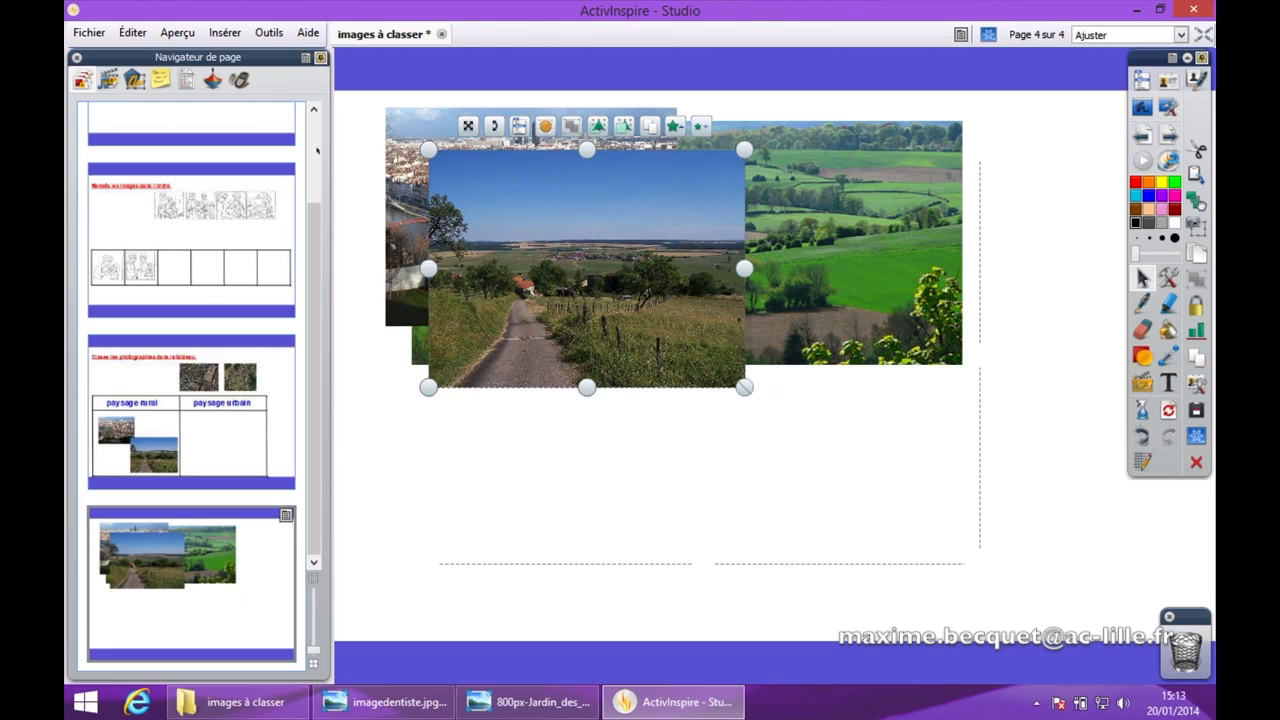
Rearrange the photos by moving the country path photo down to the right and the city photo slightly up to the left
{"action": "left_click", "coordinate": [397, 366]}
{"action": "left_click_drag", "start_coordinate": [364, 108], "coordinate": [1046, 417]}
{"action": "left_click", "coordinate": [1055, 428]}
{"action": "left_click_drag", "start_coordinate": [586, 276], "coordinate": [660, 338]}
{"action": "left_click_drag", "start_coordinate": [572, 186], "coordinate": [553, 175]}
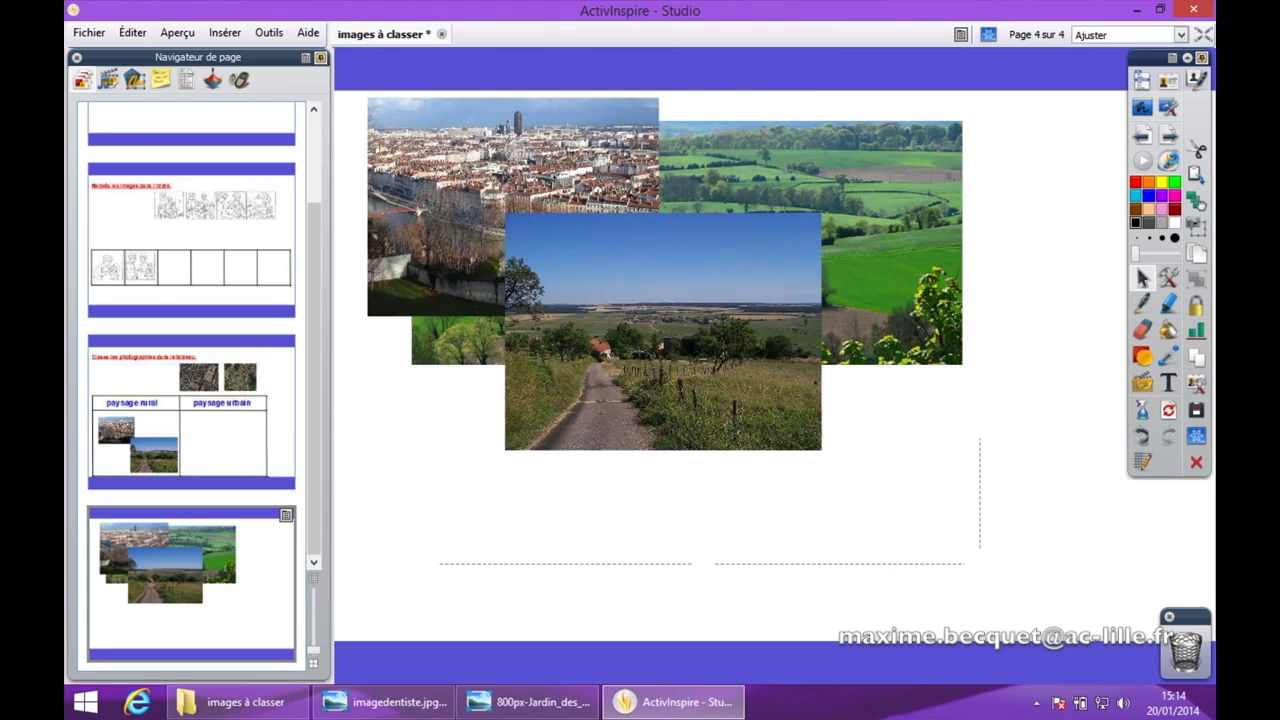
Move the country path photo further down and right so it covers only a corner of the city photo
{"action": "left_click", "coordinate": [770, 176]}
{"action": "left_click", "coordinate": [766, 402]}
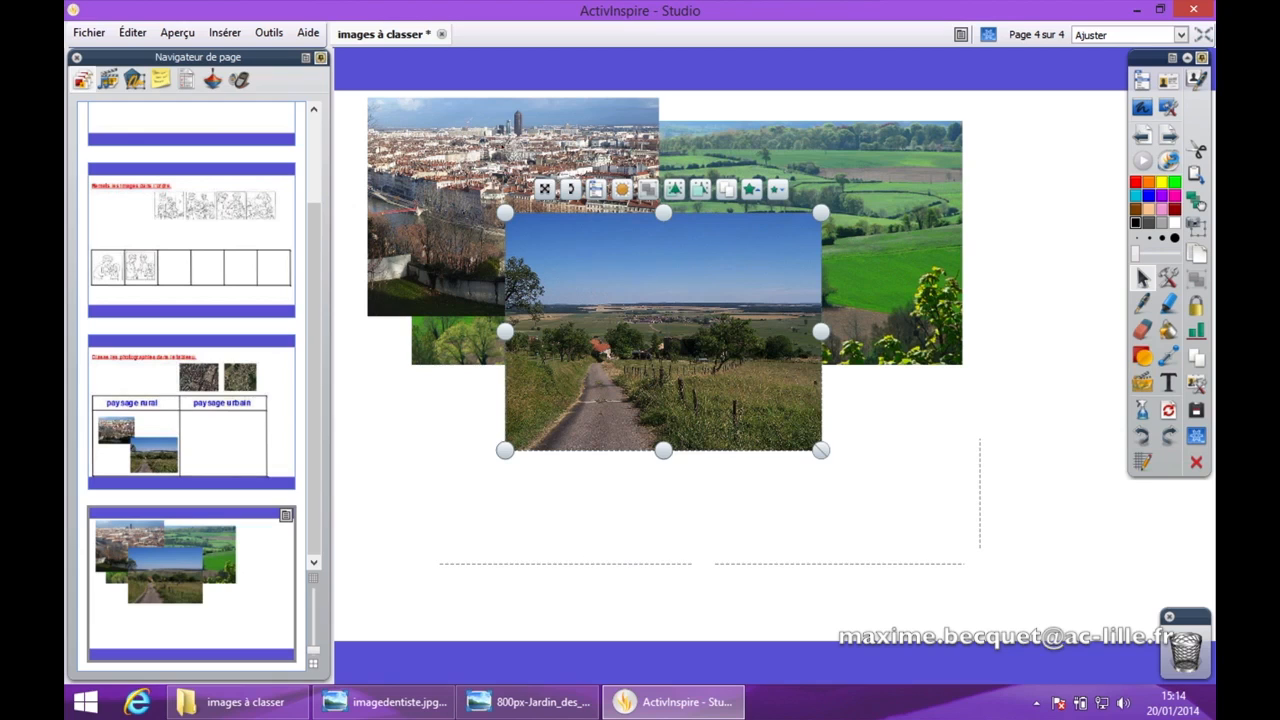
{"action": "left_click", "coordinate": [512, 148]}
{"action": "left_click", "coordinate": [760, 322]}
{"action": "left_click", "coordinate": [645, 155]}
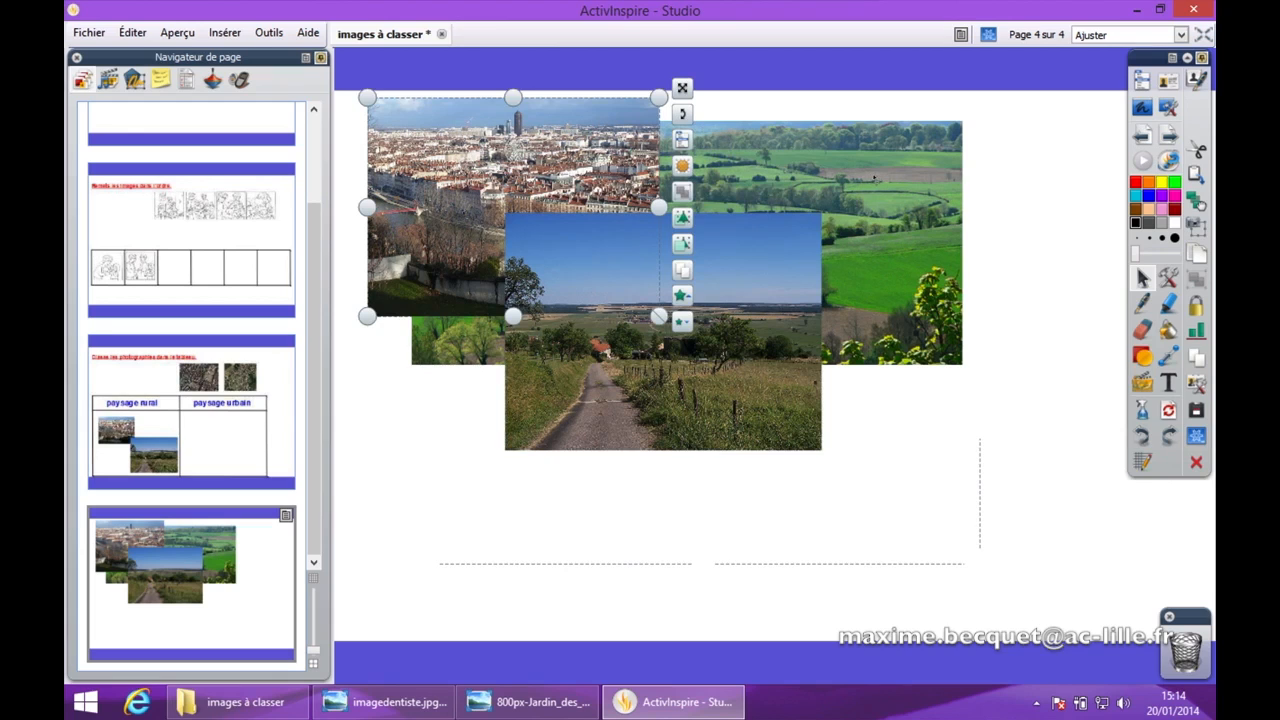
{"action": "left_click", "coordinate": [999, 184]}
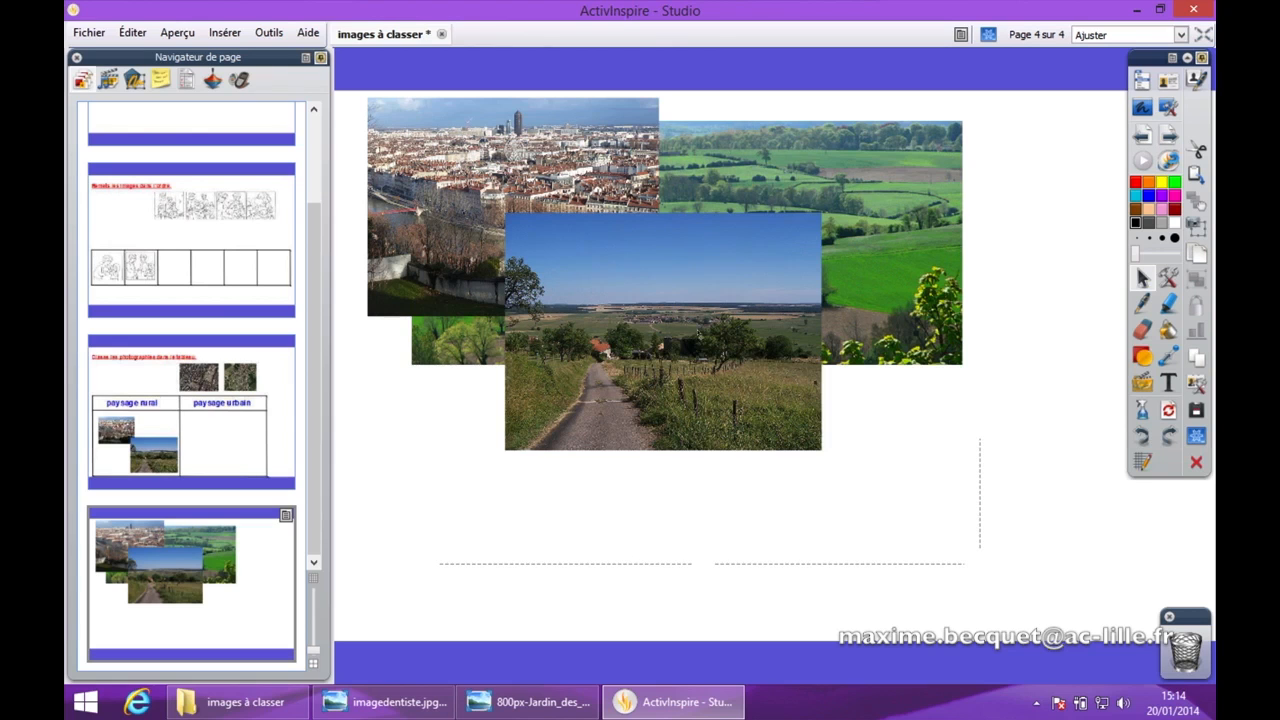
{"action": "left_click_drag", "start_coordinate": [703, 364], "coordinate": [785, 408]}
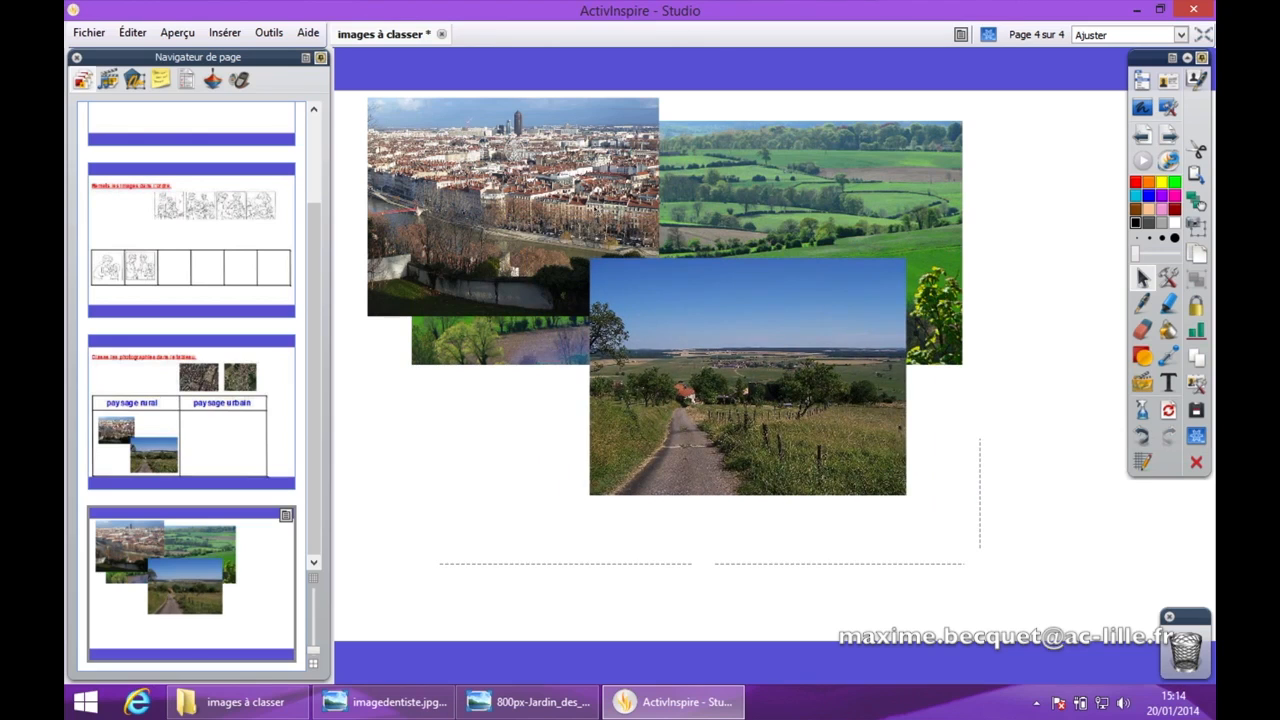
Try different stacking orders for the city photo: in front of all, behind the path photo, behind the field photo, and forward again
{"action": "left_click", "coordinate": [614, 113]}
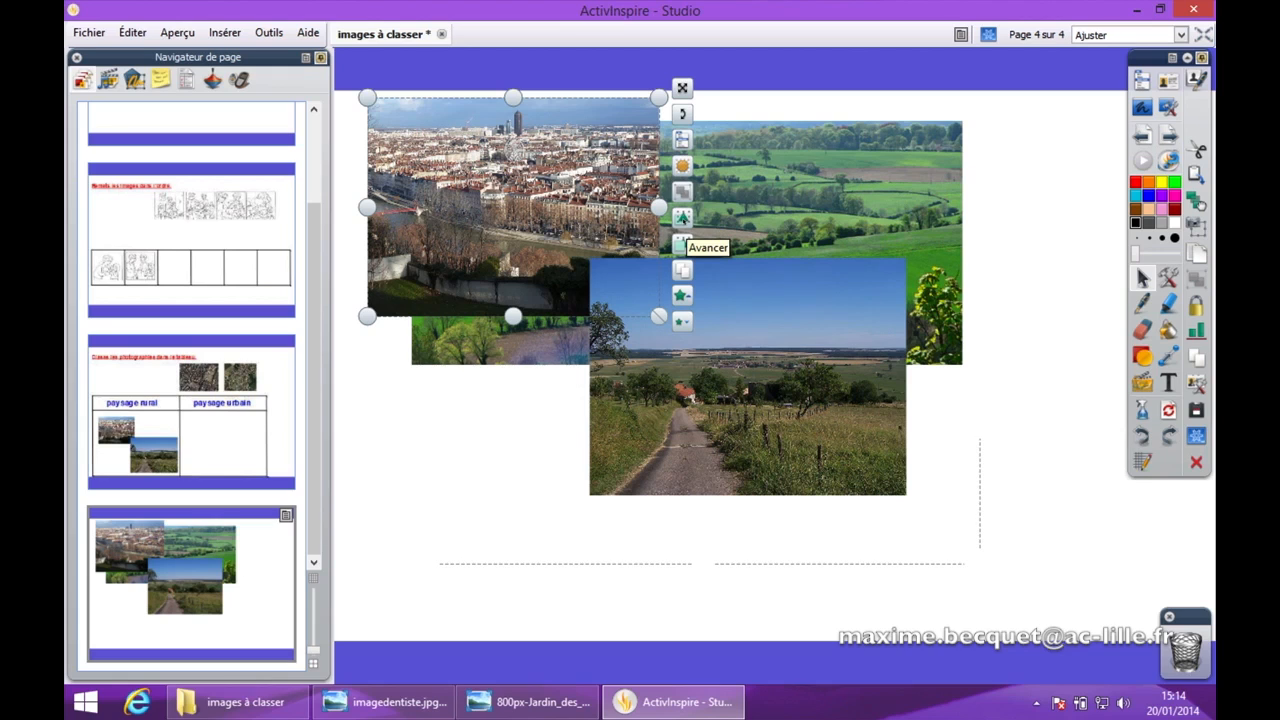
{"action": "left_click", "coordinate": [682, 243]}
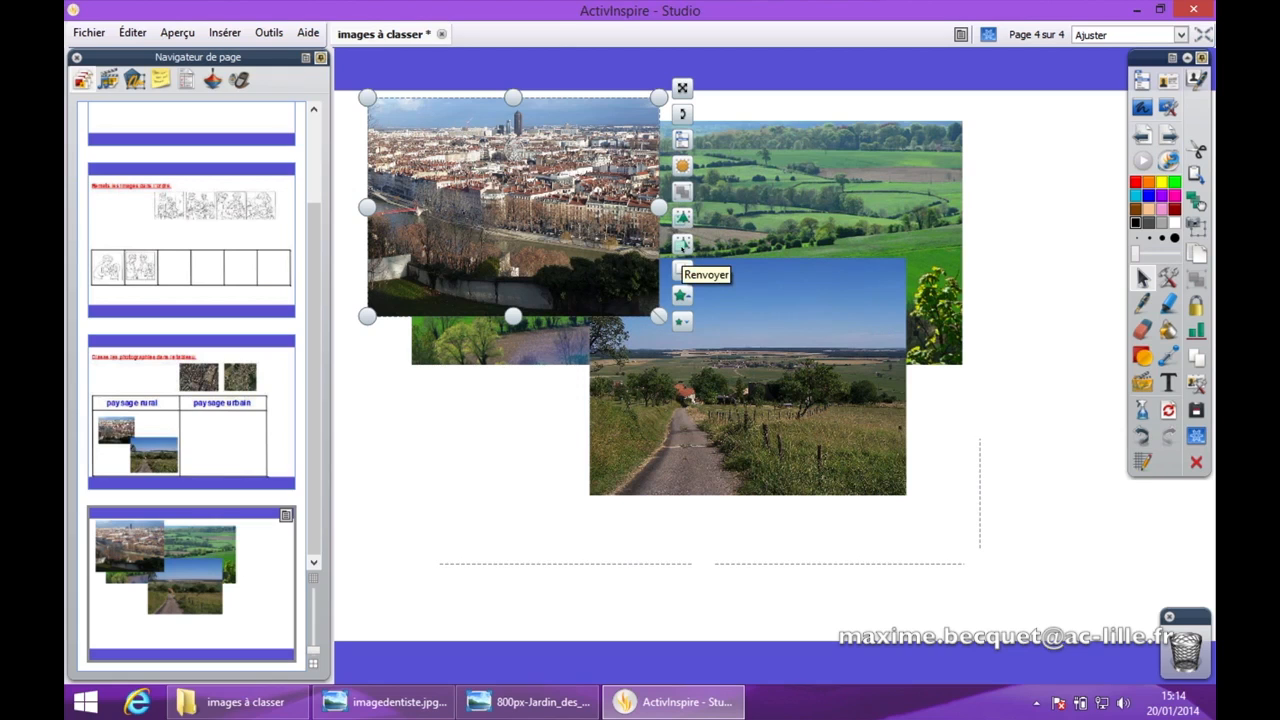
{"action": "left_click", "coordinate": [682, 268]}
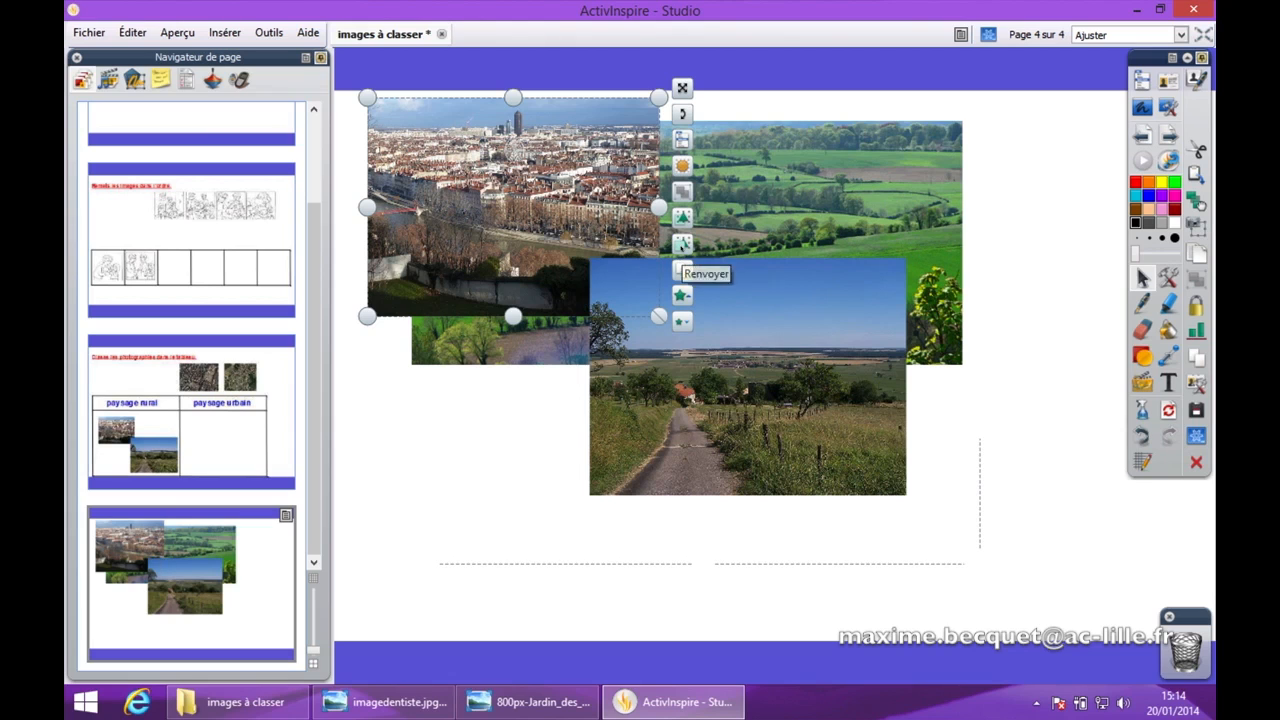
{"action": "left_click", "coordinate": [682, 243]}
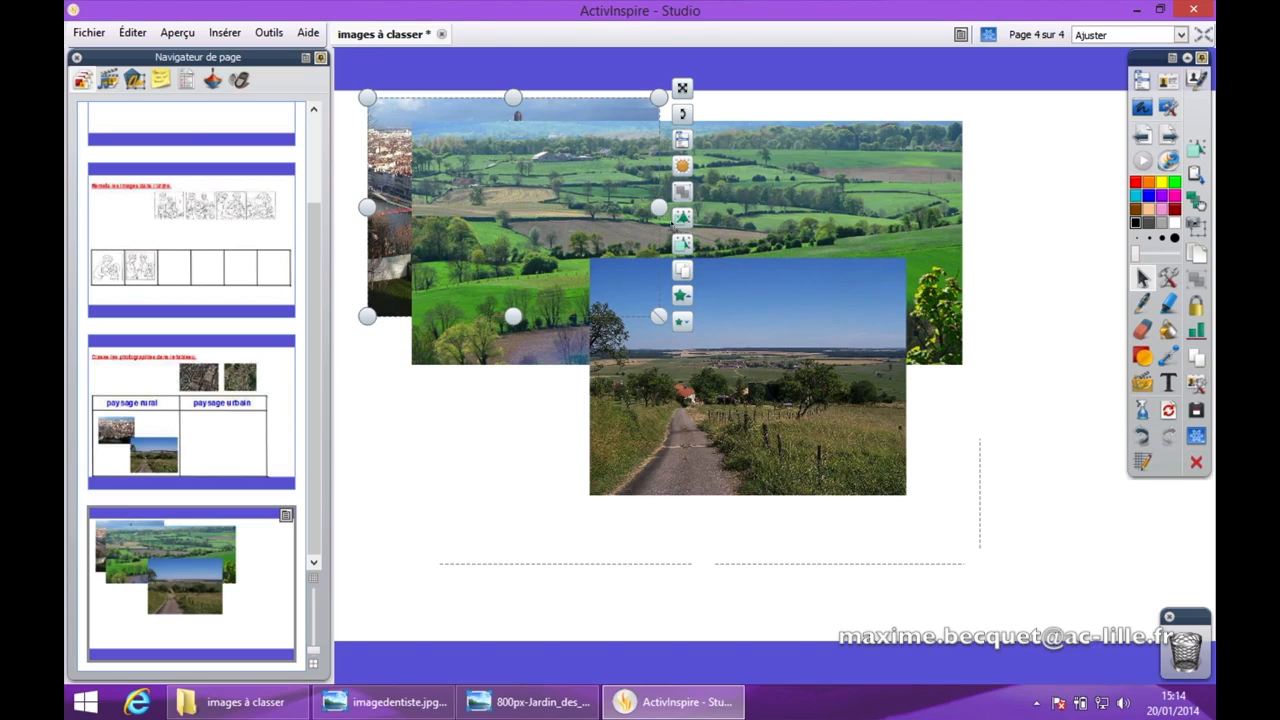
{"action": "left_click", "coordinate": [681, 217]}
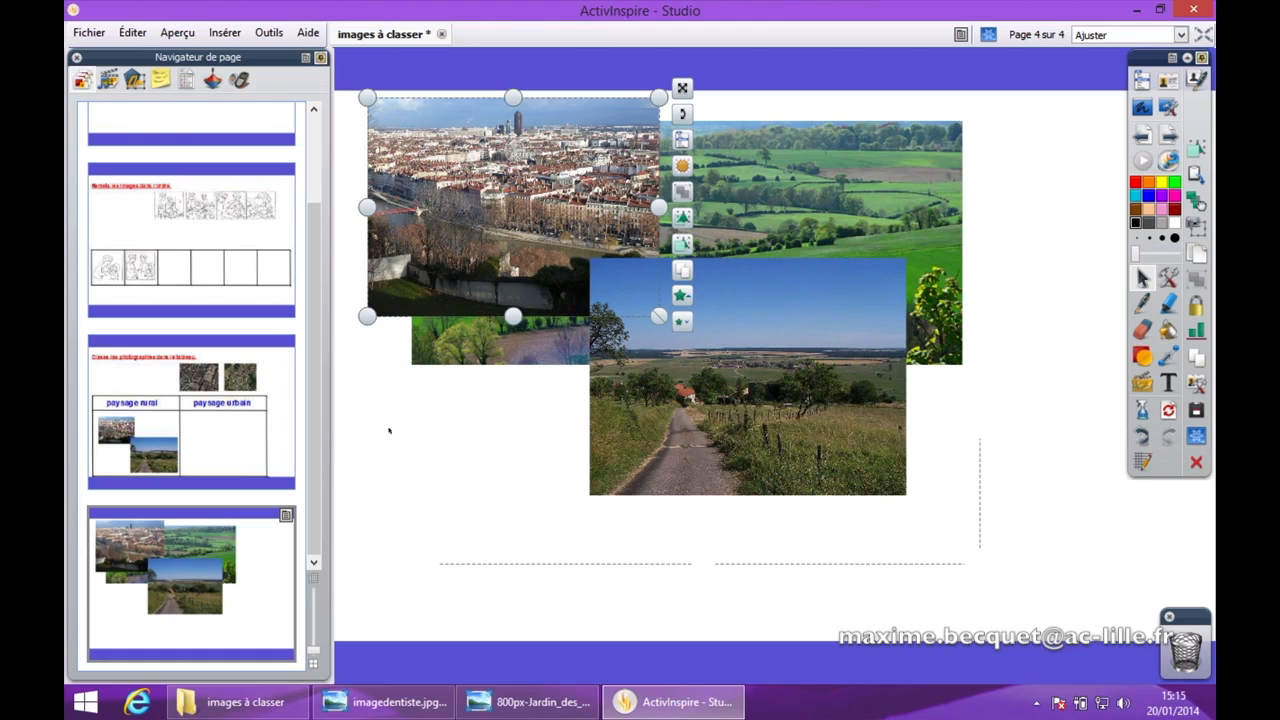
Select the three overlapping landscape photos together and move them to the trash to empty page 4
{"action": "left_click", "coordinate": [317, 458]}
{"action": "left_click", "coordinate": [450, 457]}
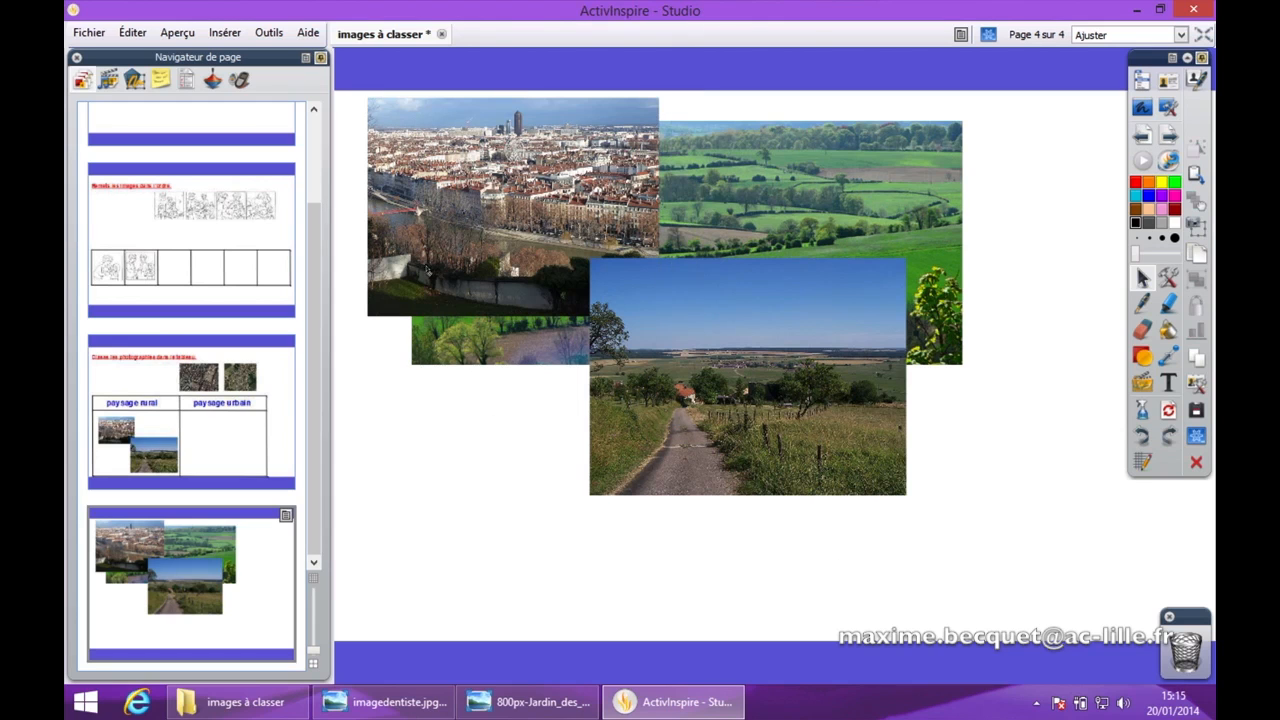
{"action": "left_click_drag", "start_coordinate": [348, 100], "coordinate": [1025, 530]}
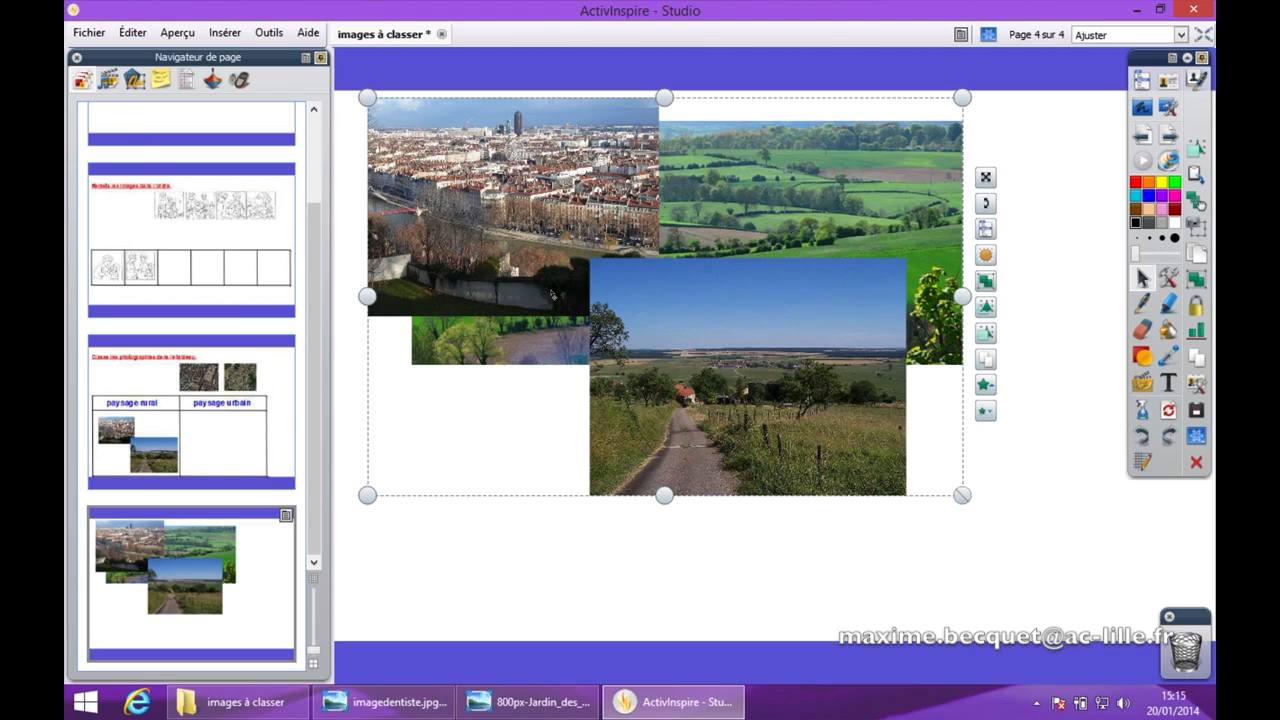
{"action": "left_click_drag", "start_coordinate": [555, 293], "coordinate": [1185, 648]}
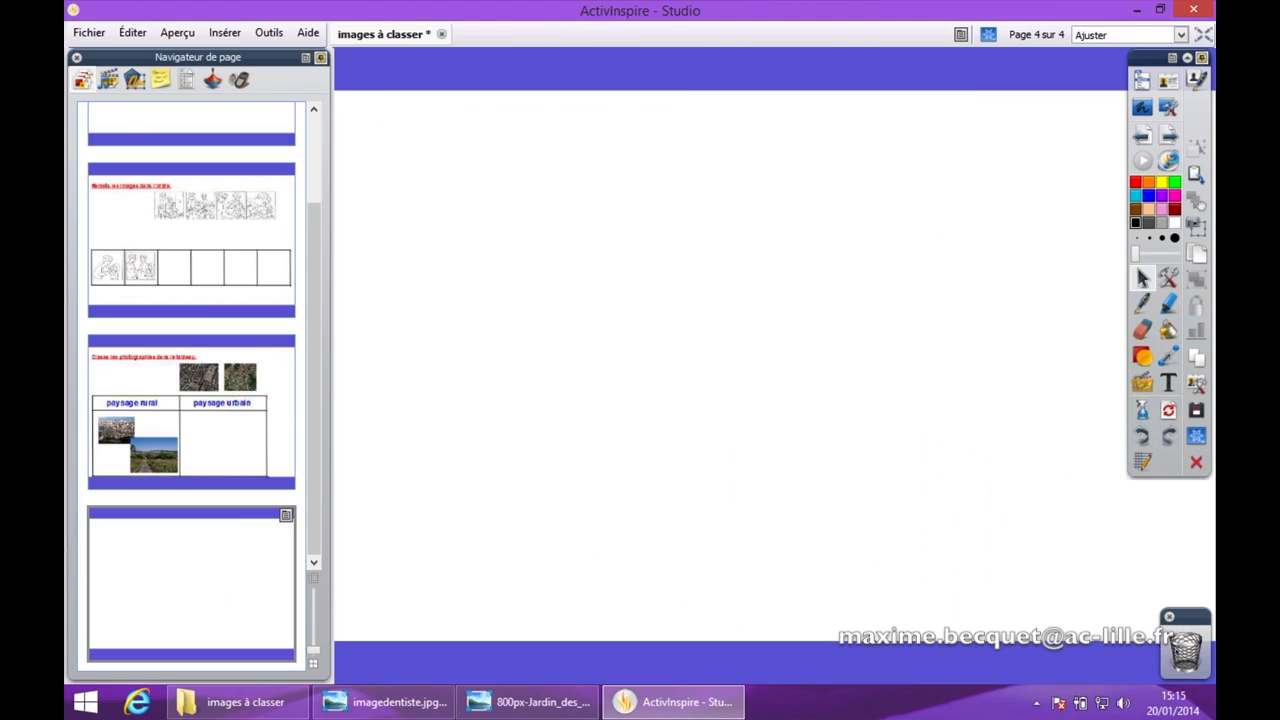
Look at the picture-ordering exercise on page 2 and return to the blank page 4
{"action": "left_click", "coordinate": [292, 286]}
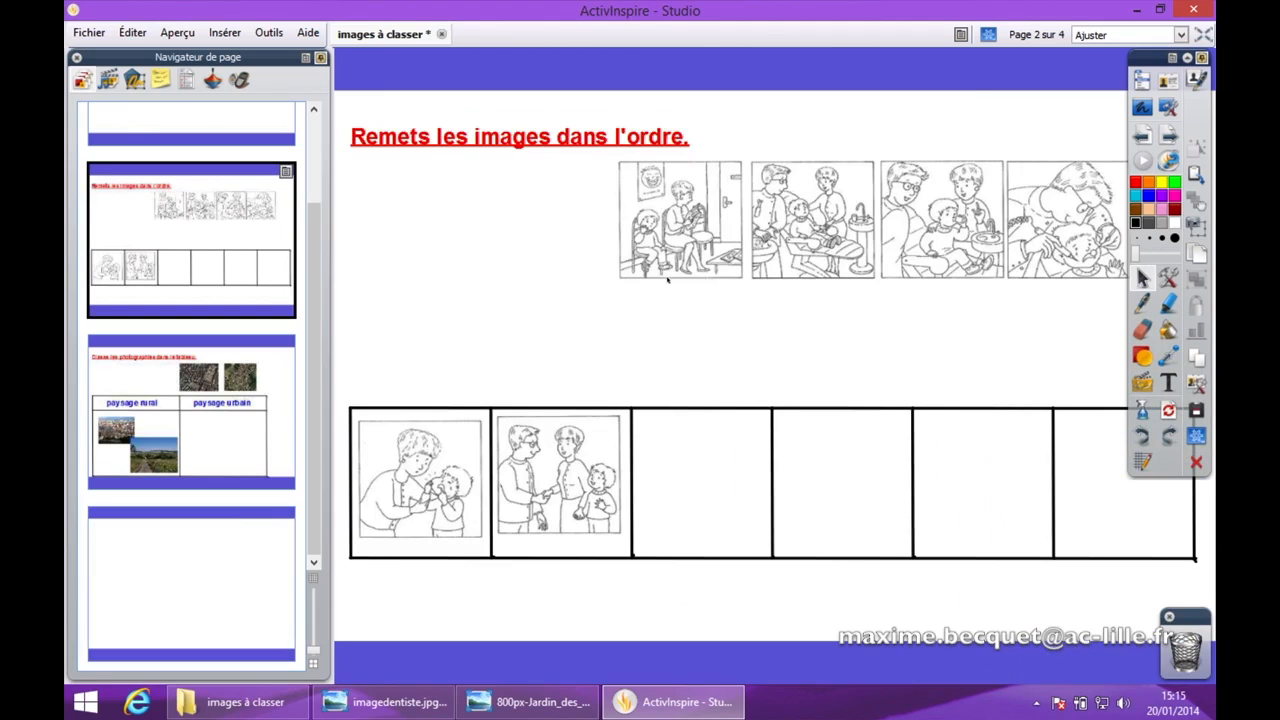
{"action": "left_click", "coordinate": [231, 557]}
{"action": "left_click", "coordinate": [448, 409]}
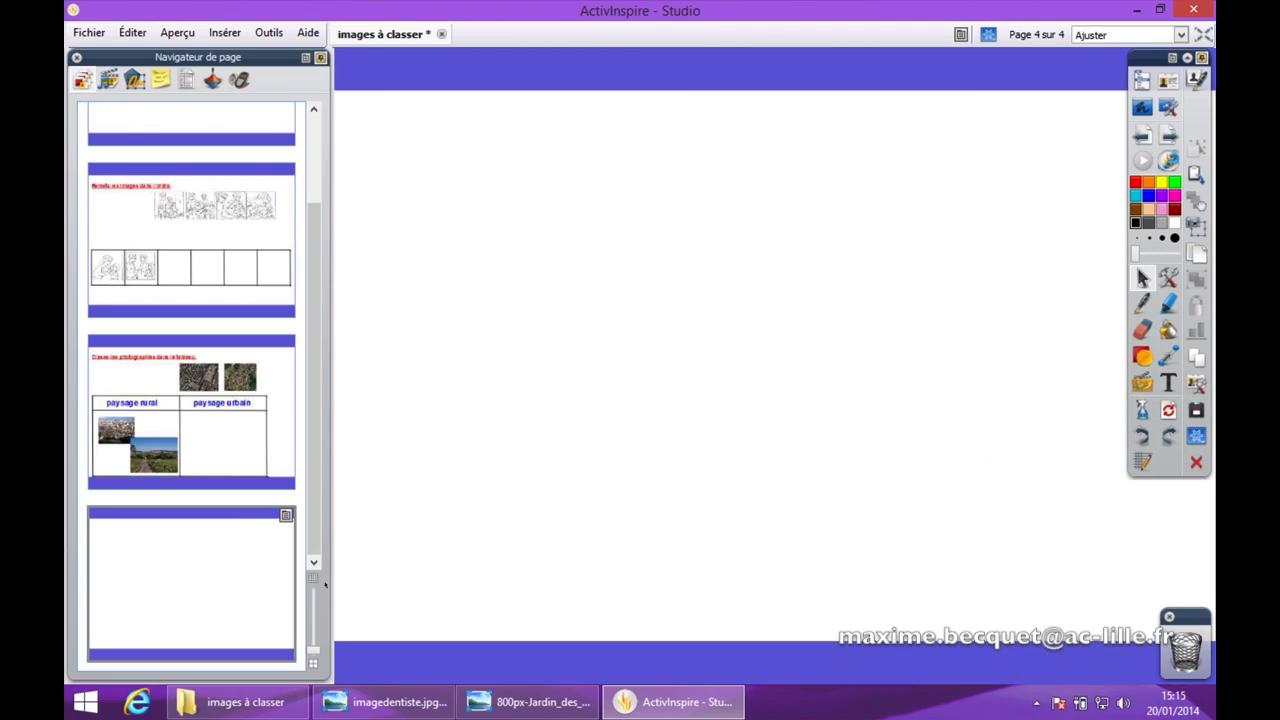
Open imagedentiste.jpg from the images à classer folder in the photo viewer and switch back to ActivInspire
{"action": "left_click", "coordinate": [240, 702]}
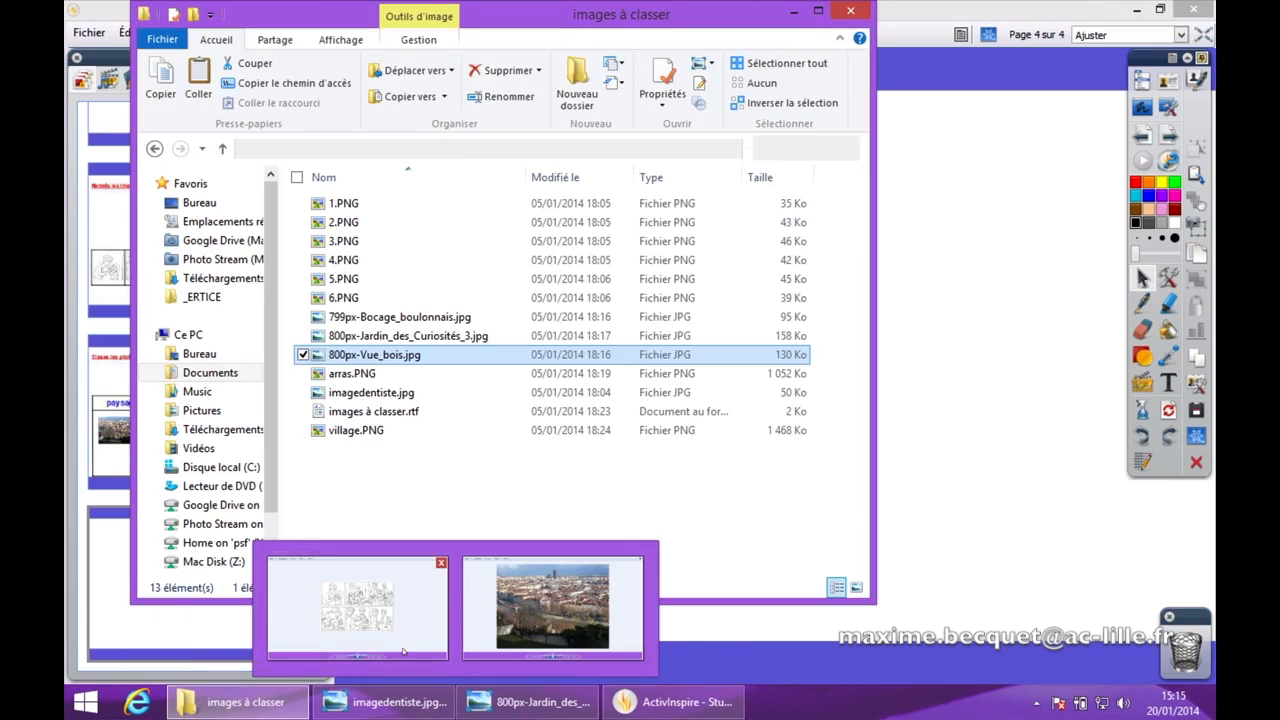
{"action": "left_click", "coordinate": [414, 486]}
{"action": "double_click", "coordinate": [330, 393]}
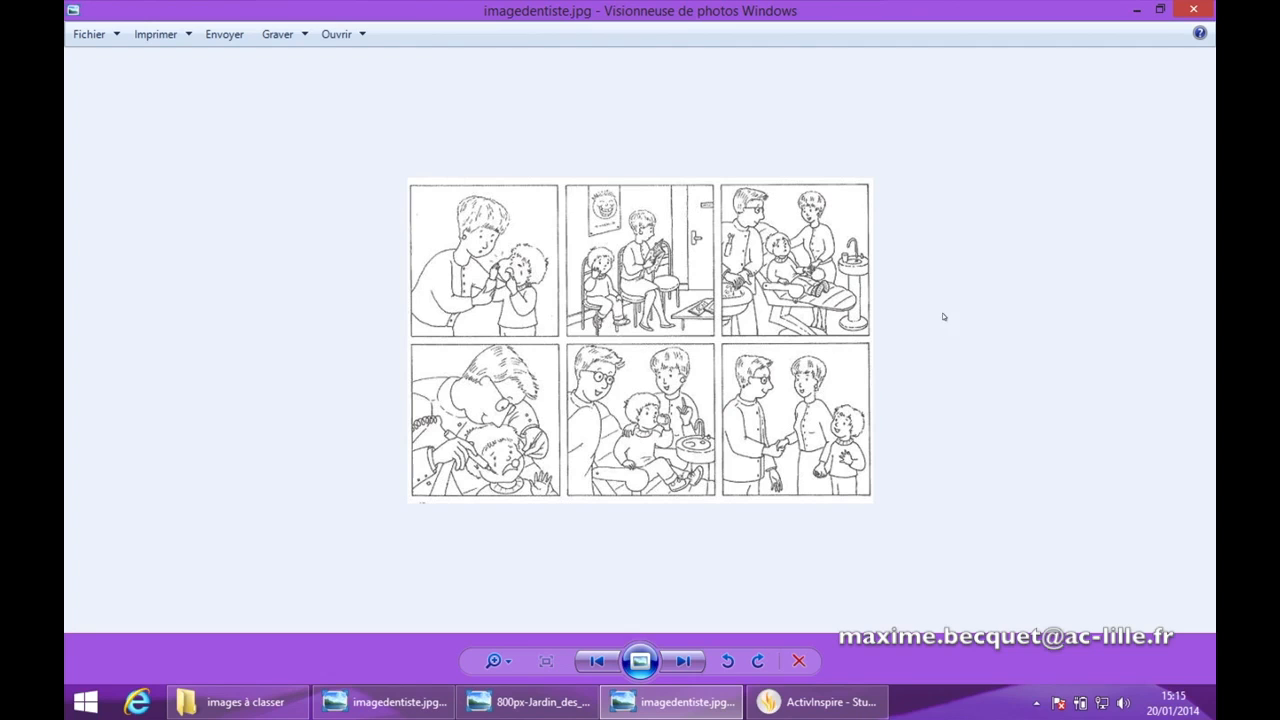
{"action": "left_click", "coordinate": [820, 706]}
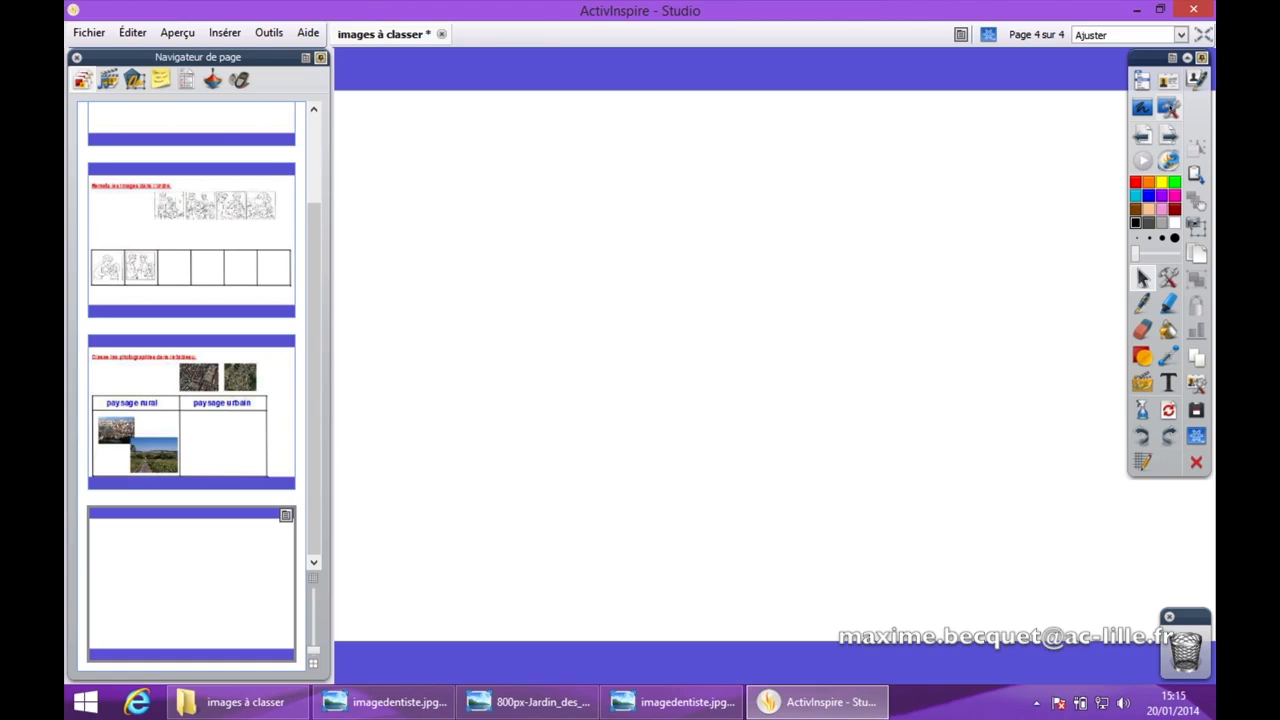
Show the desktop tools over the opened dentist image and move their floating wheel into the empty area beside the drawings
{"action": "left_click", "coordinate": [1163, 107]}
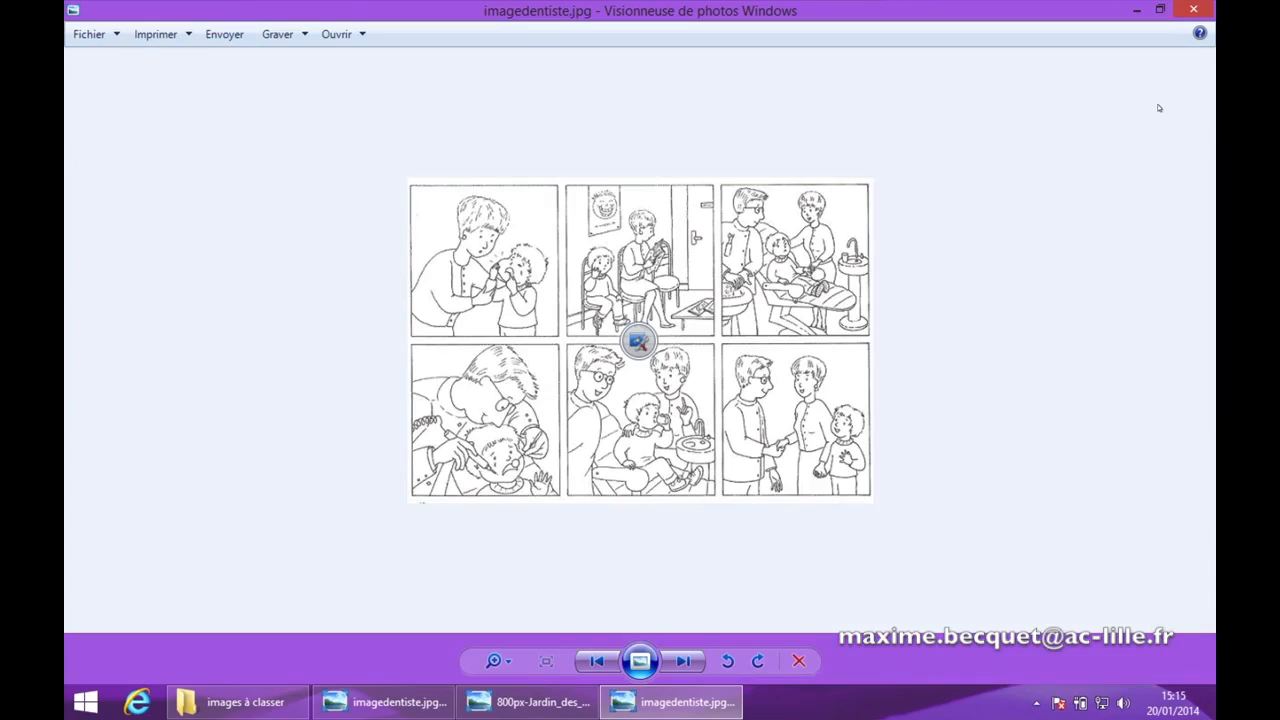
{"action": "left_click", "coordinate": [638, 342]}
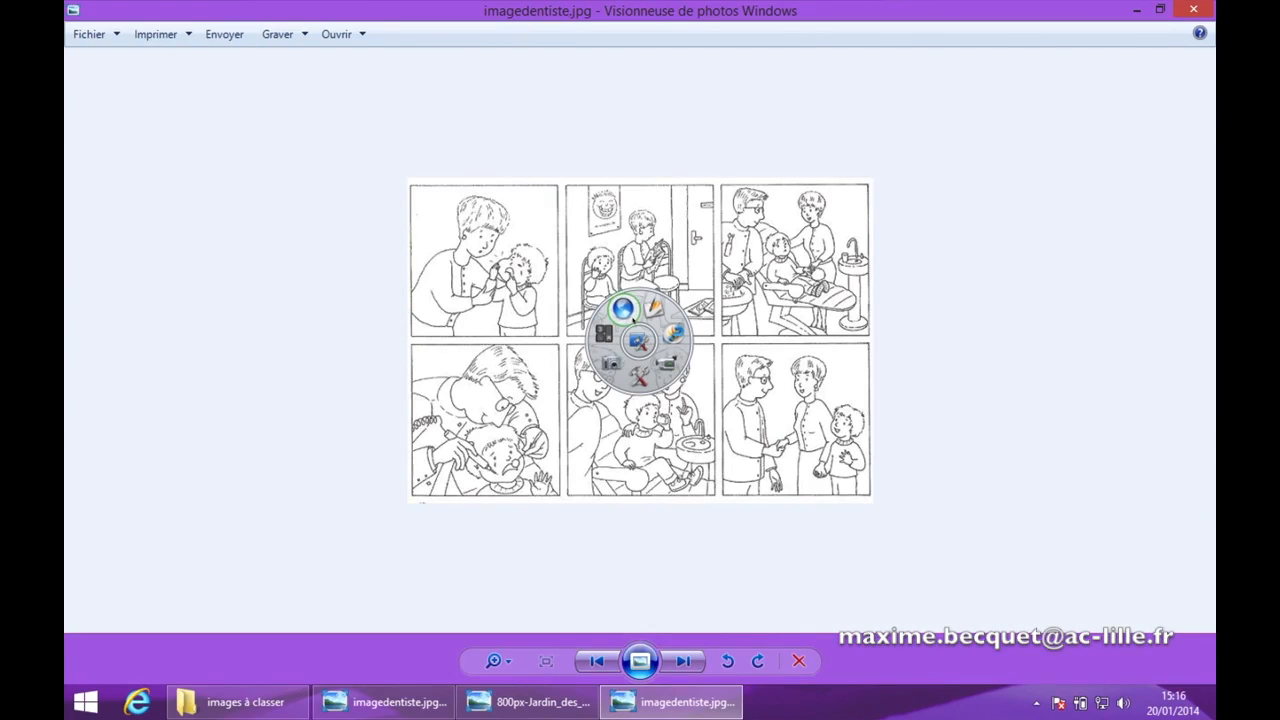
{"action": "left_click", "coordinate": [638, 342]}
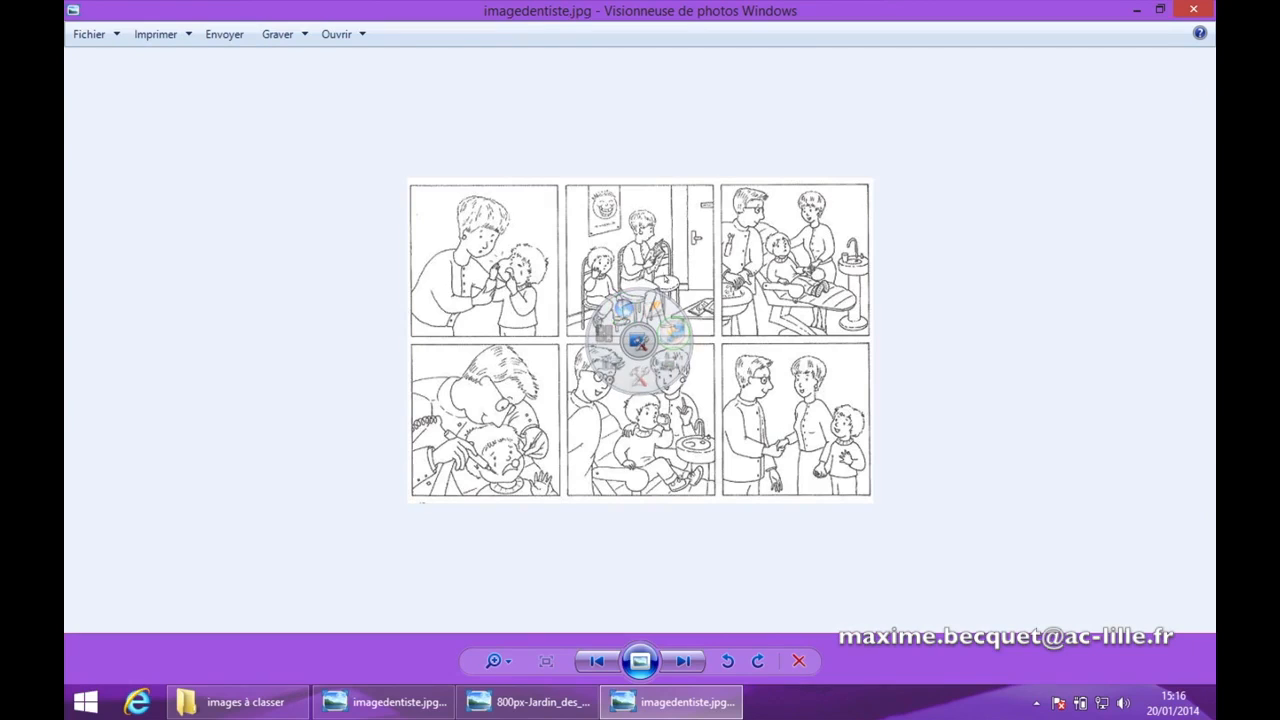
{"action": "left_click", "coordinate": [638, 342]}
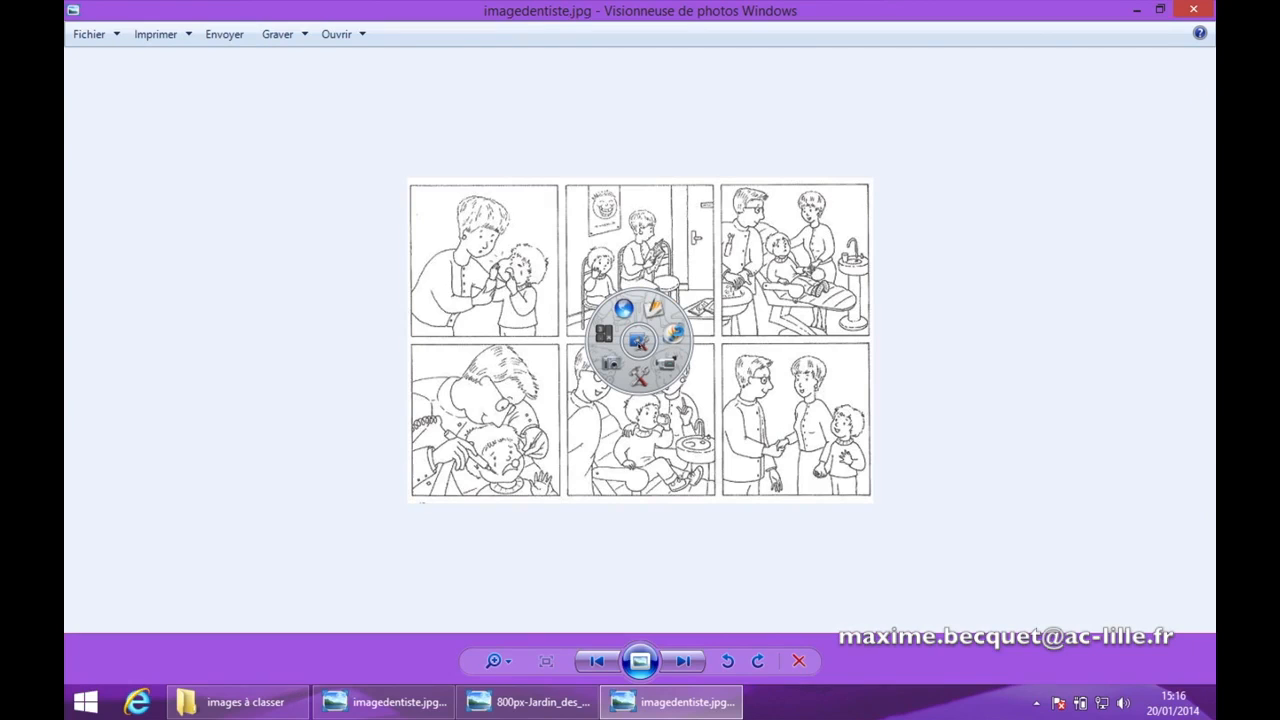
{"action": "left_click_drag", "start_coordinate": [638, 342], "coordinate": [1098, 104]}
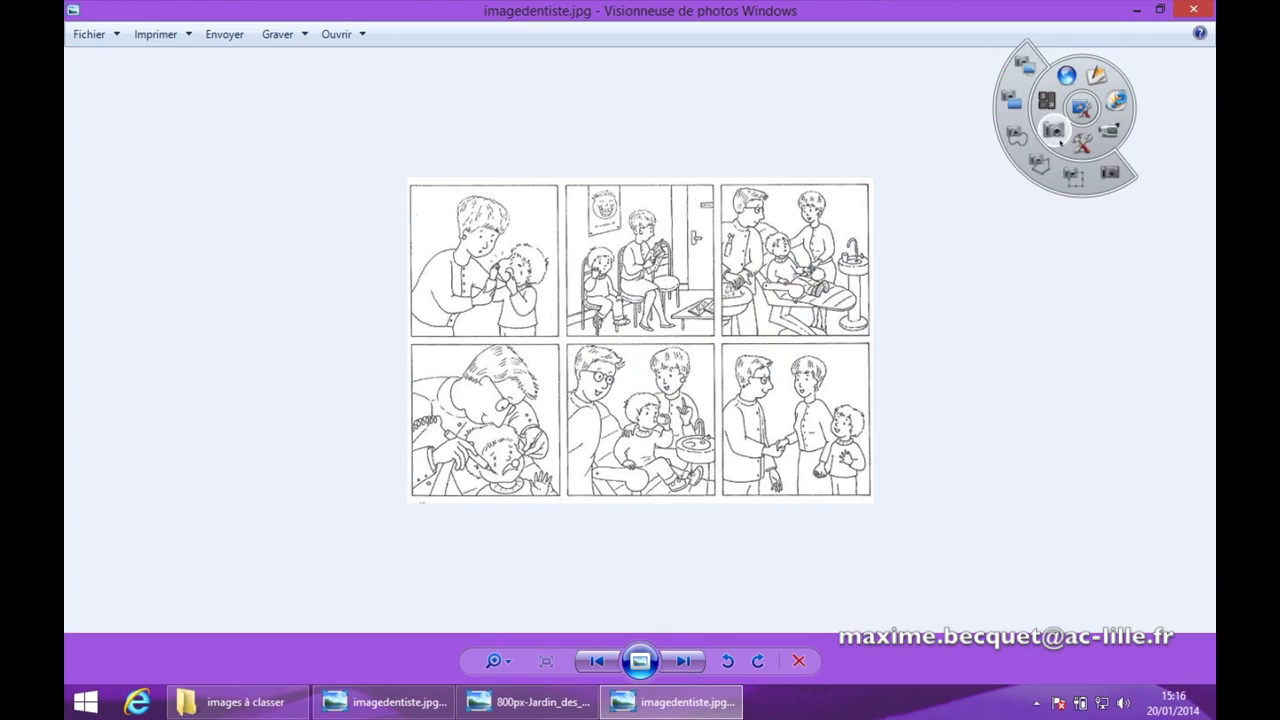
Make a partial screen capture of the first drawing, framed at about 171 by 174, and send it to the current page
{"action": "mouse_move", "coordinate": [1054, 128]}
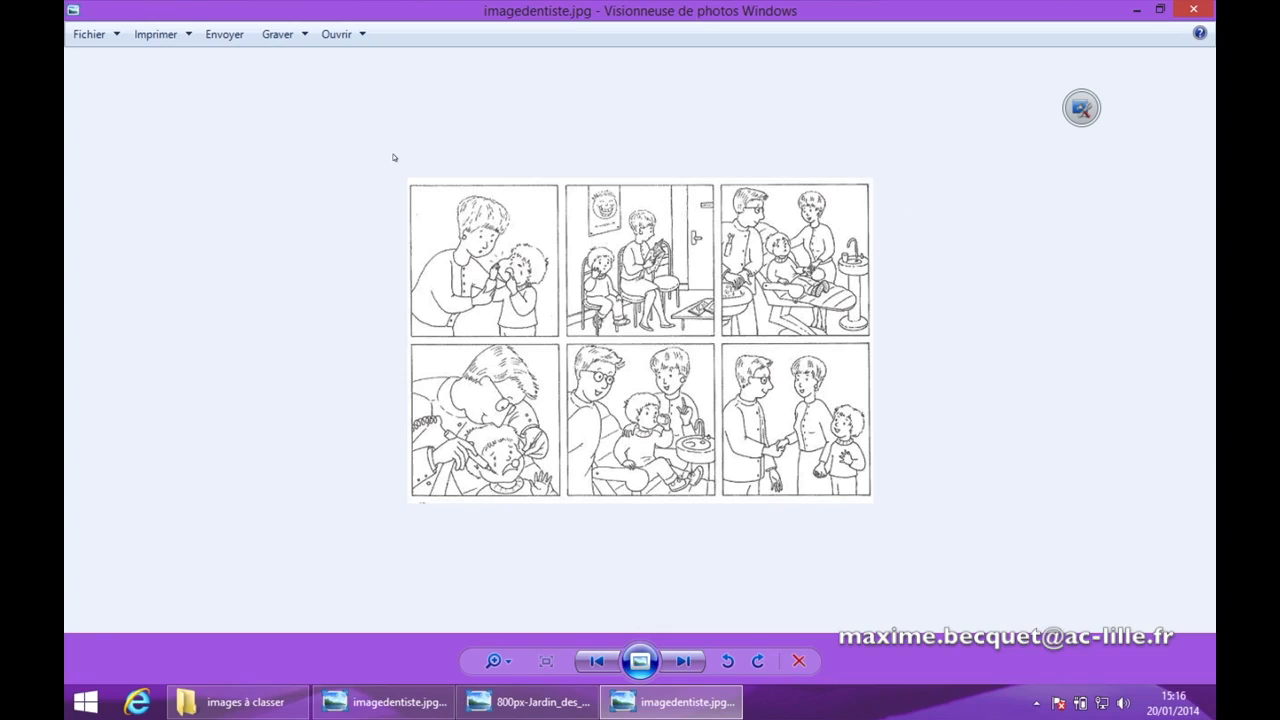
{"action": "mouse_move", "coordinate": [1081, 108]}
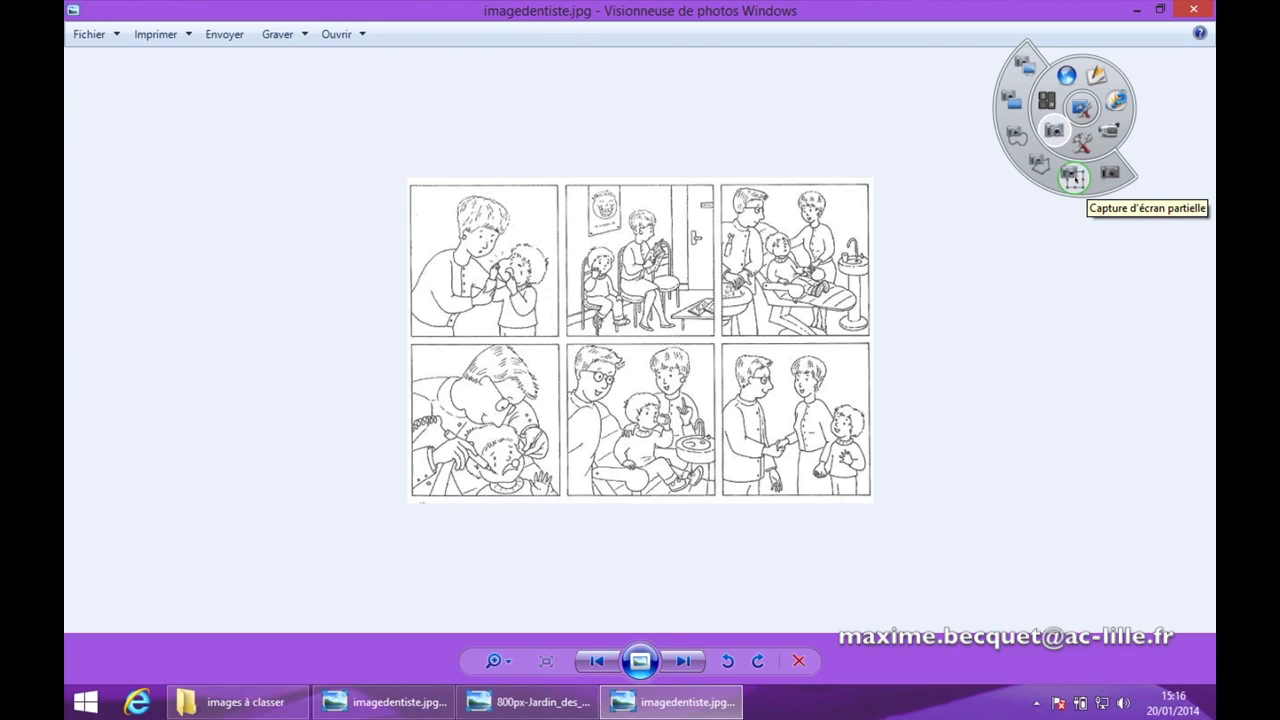
{"action": "left_click", "coordinate": [1073, 178]}
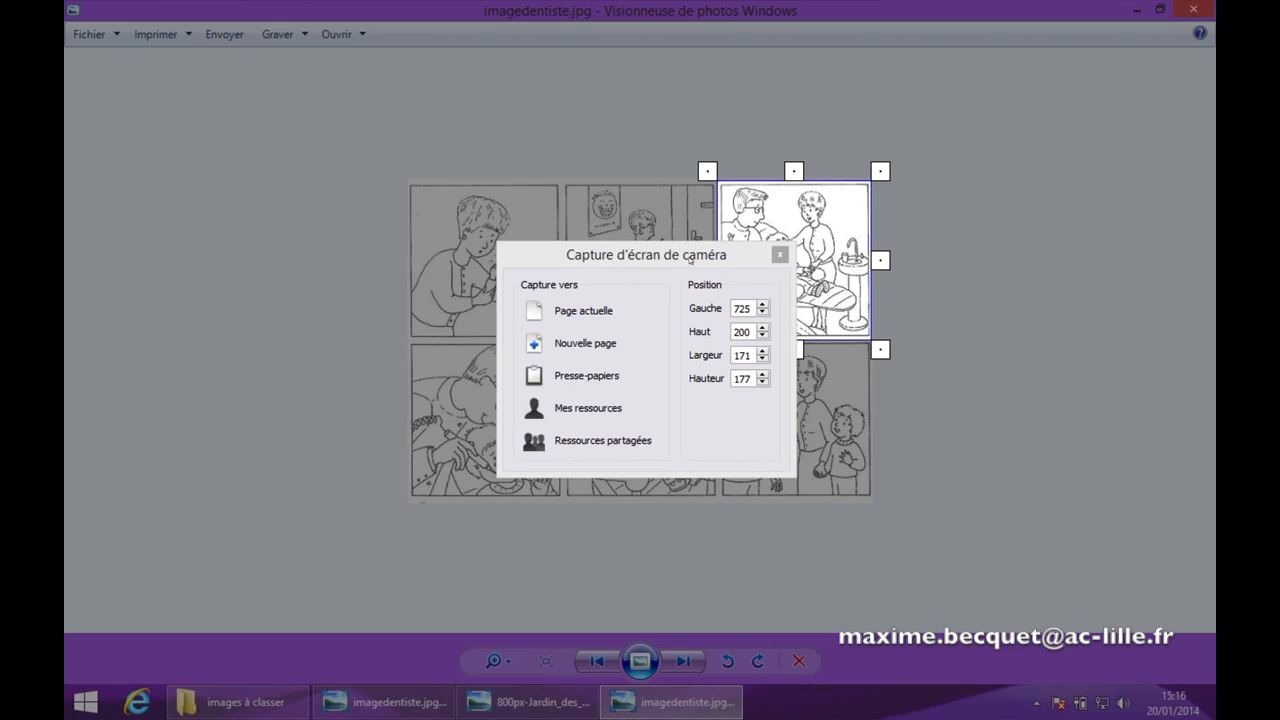
{"action": "left_click_drag", "start_coordinate": [668, 258], "coordinate": [266, 113]}
{"action": "left_click_drag", "start_coordinate": [795, 238], "coordinate": [601, 185]}
{"action": "left_click_drag", "start_coordinate": [687, 297], "coordinate": [746, 368]}
{"action": "left_click_drag", "start_coordinate": [625, 222], "coordinate": [511, 273]}
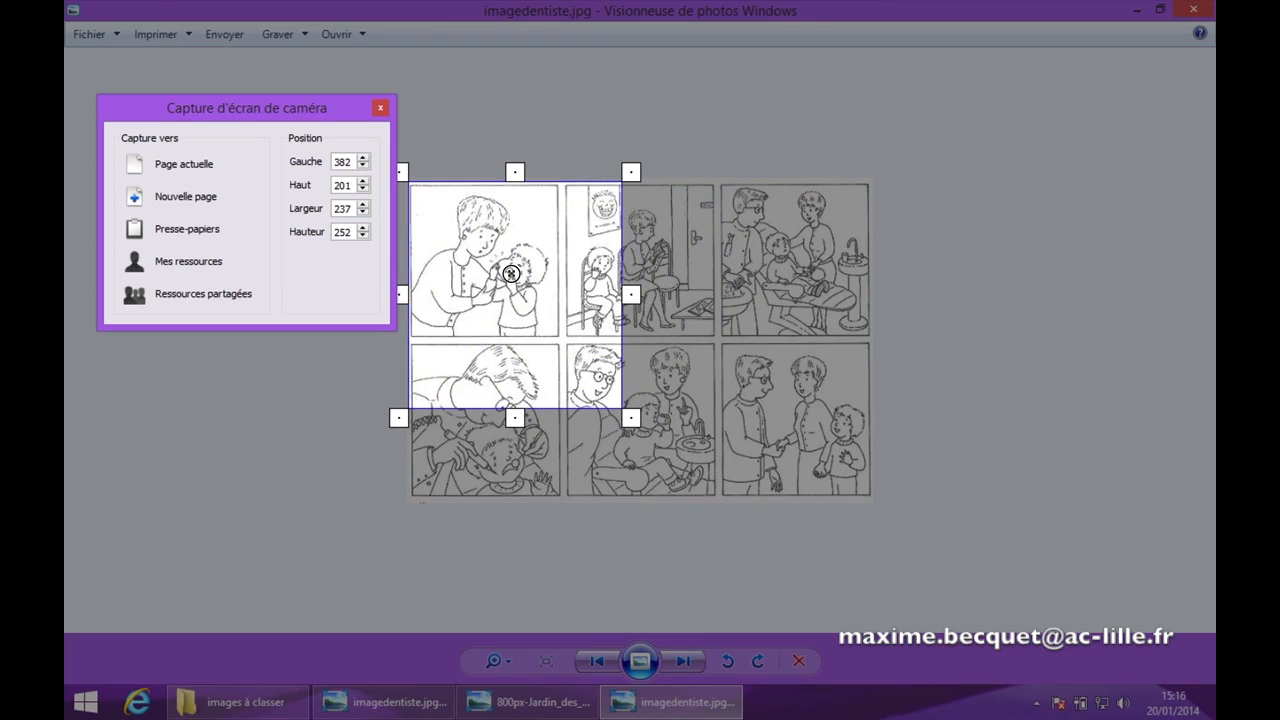
{"action": "left_click_drag", "start_coordinate": [622, 408], "coordinate": [570, 346]}
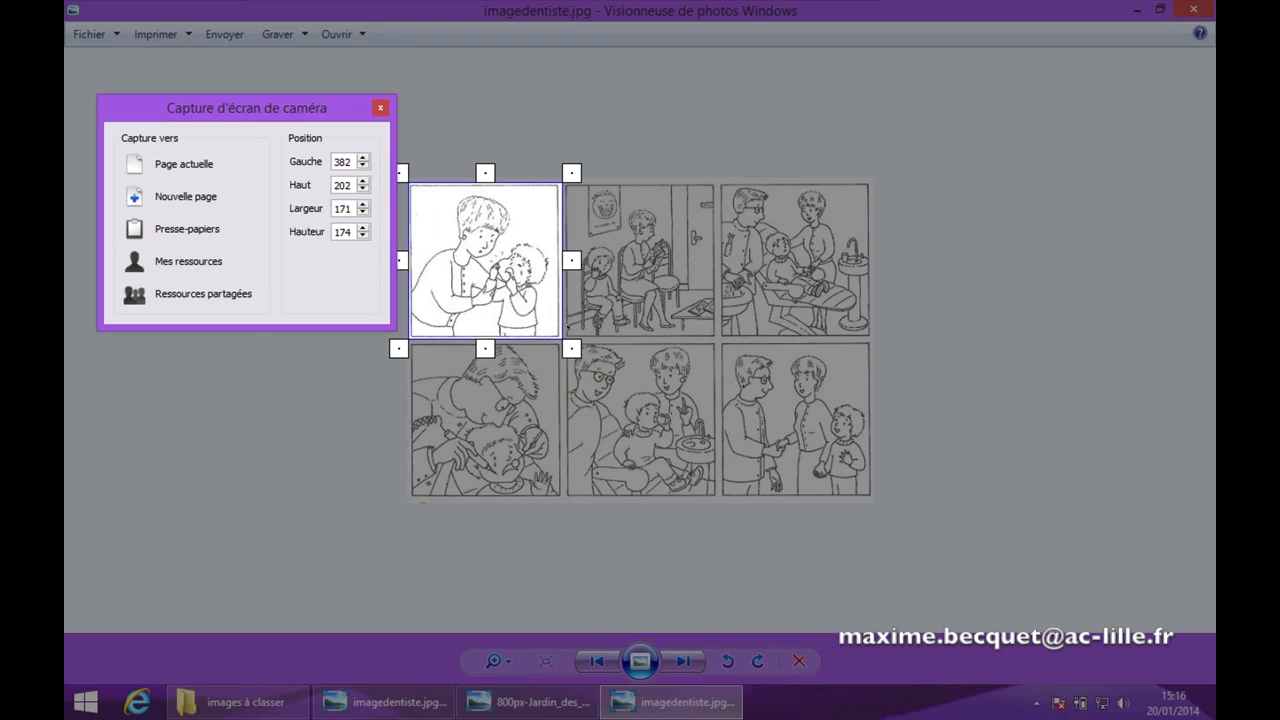
{"action": "left_click", "coordinate": [133, 170]}
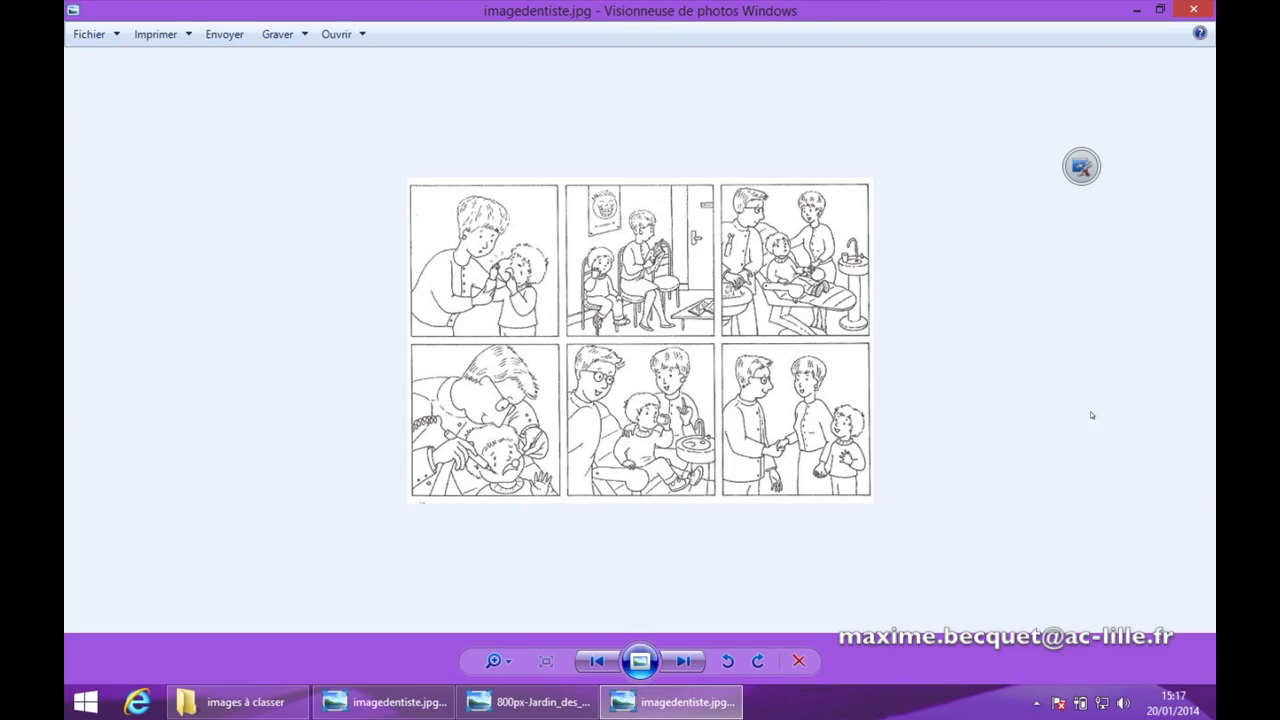
Return to the flipchart and move the captured drawing to the upper-left corner of page 4
{"action": "left_click", "coordinate": [1081, 166]}
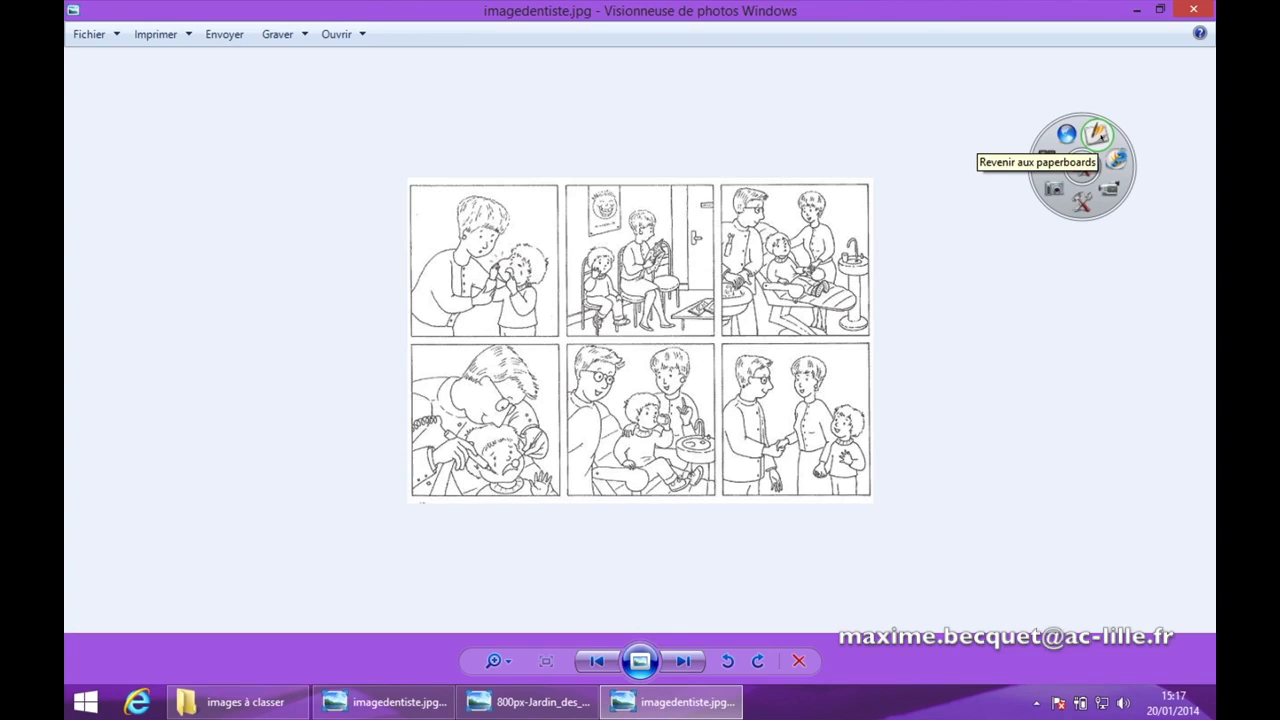
{"action": "left_click", "coordinate": [1097, 133]}
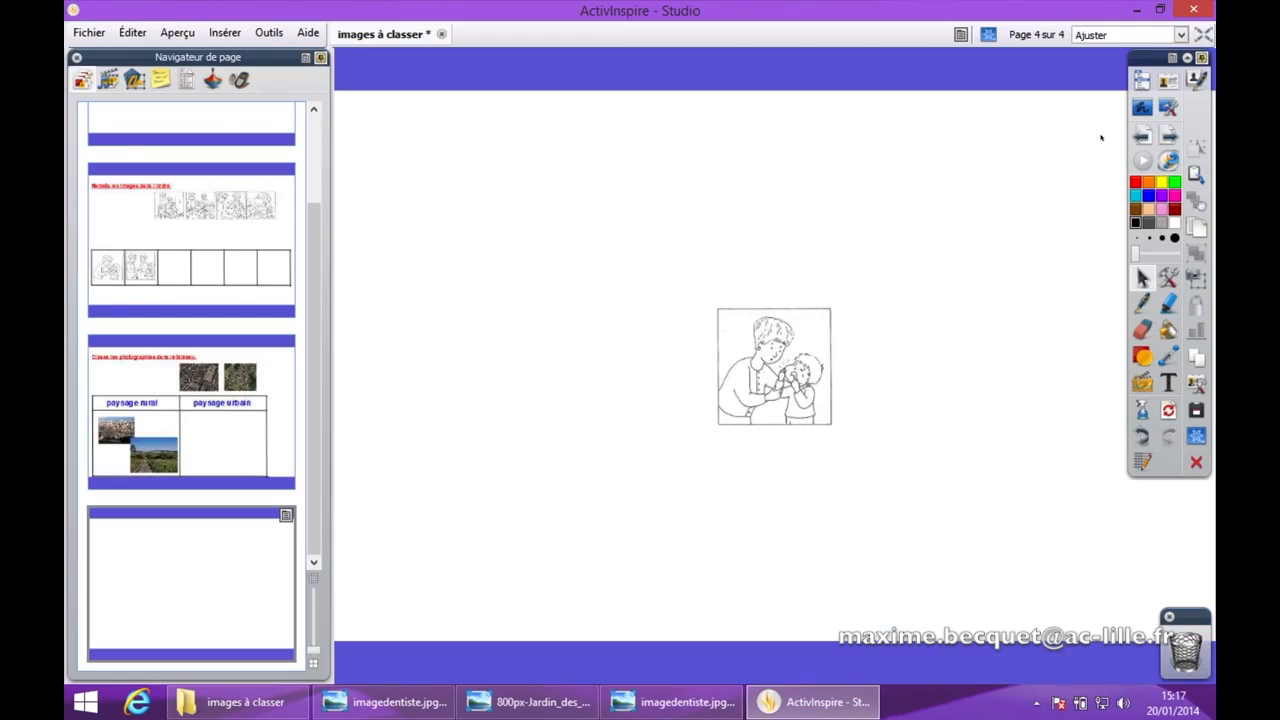
{"action": "left_click_drag", "start_coordinate": [768, 354], "coordinate": [620, 333]}
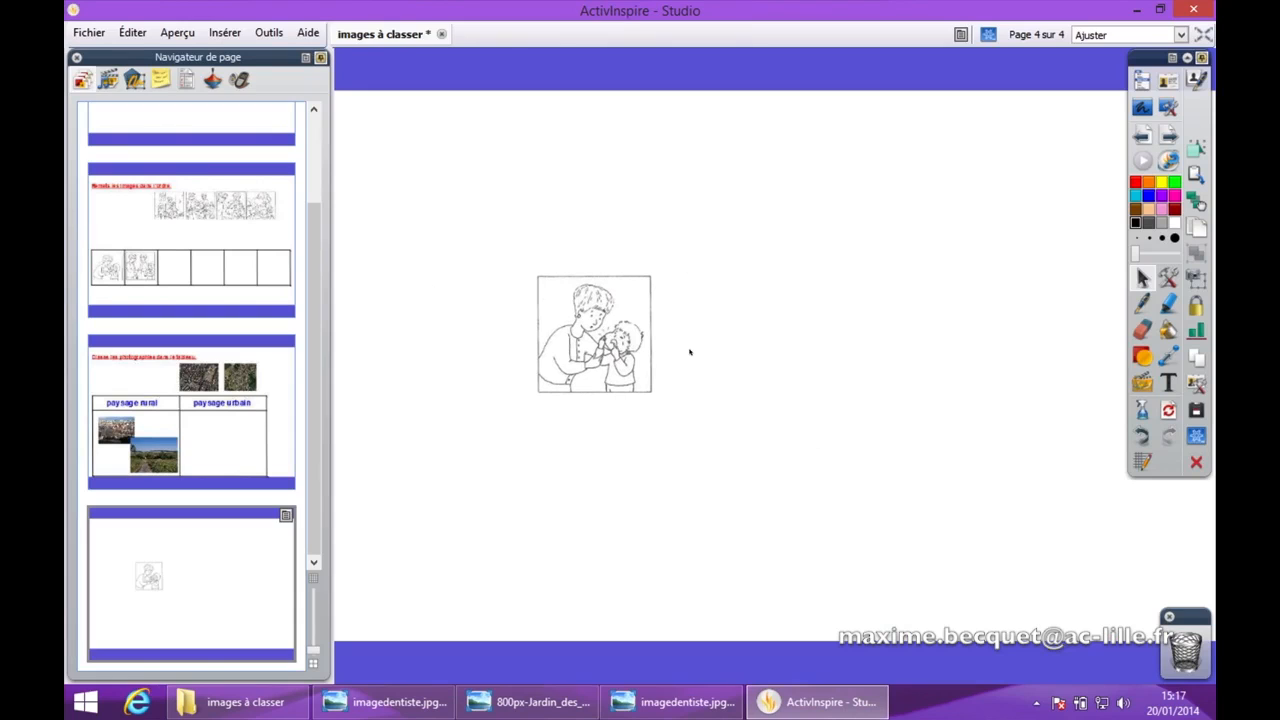
{"action": "left_click_drag", "start_coordinate": [570, 330], "coordinate": [423, 177]}
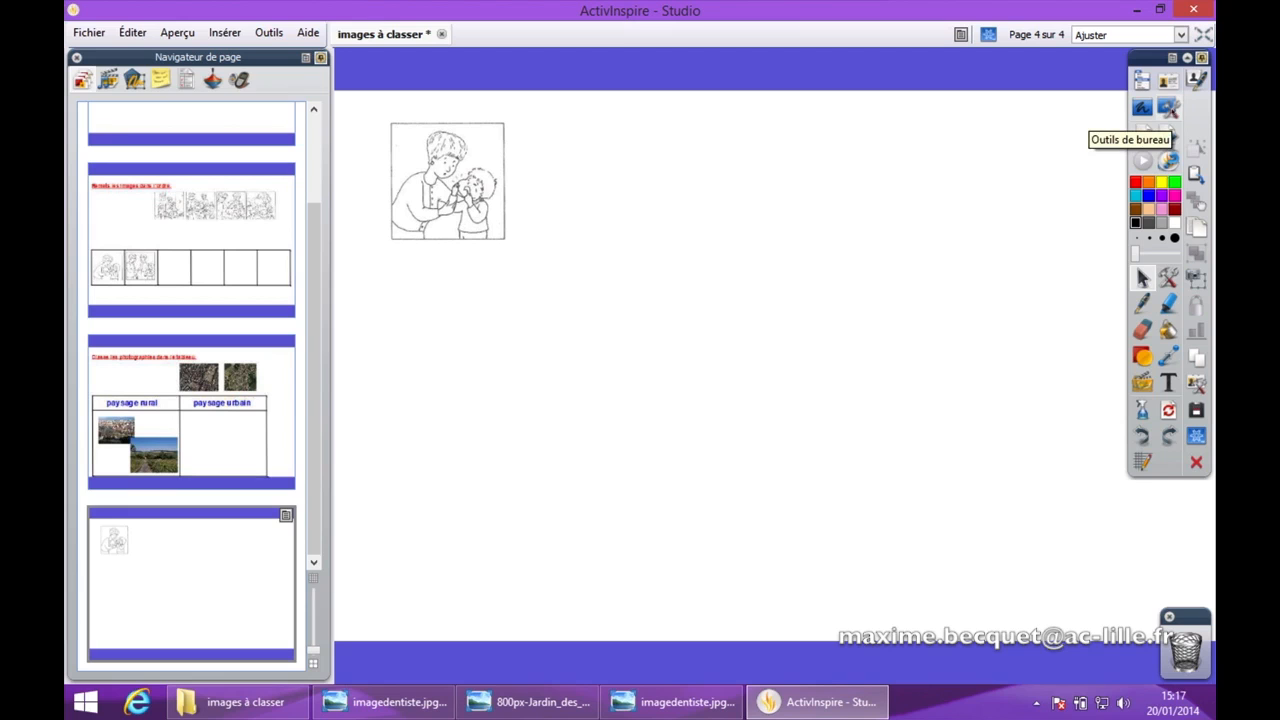
Go back to the desktop tools and capture the second drawing, the waiting room scene, to the current page
{"action": "left_click", "coordinate": [1169, 107]}
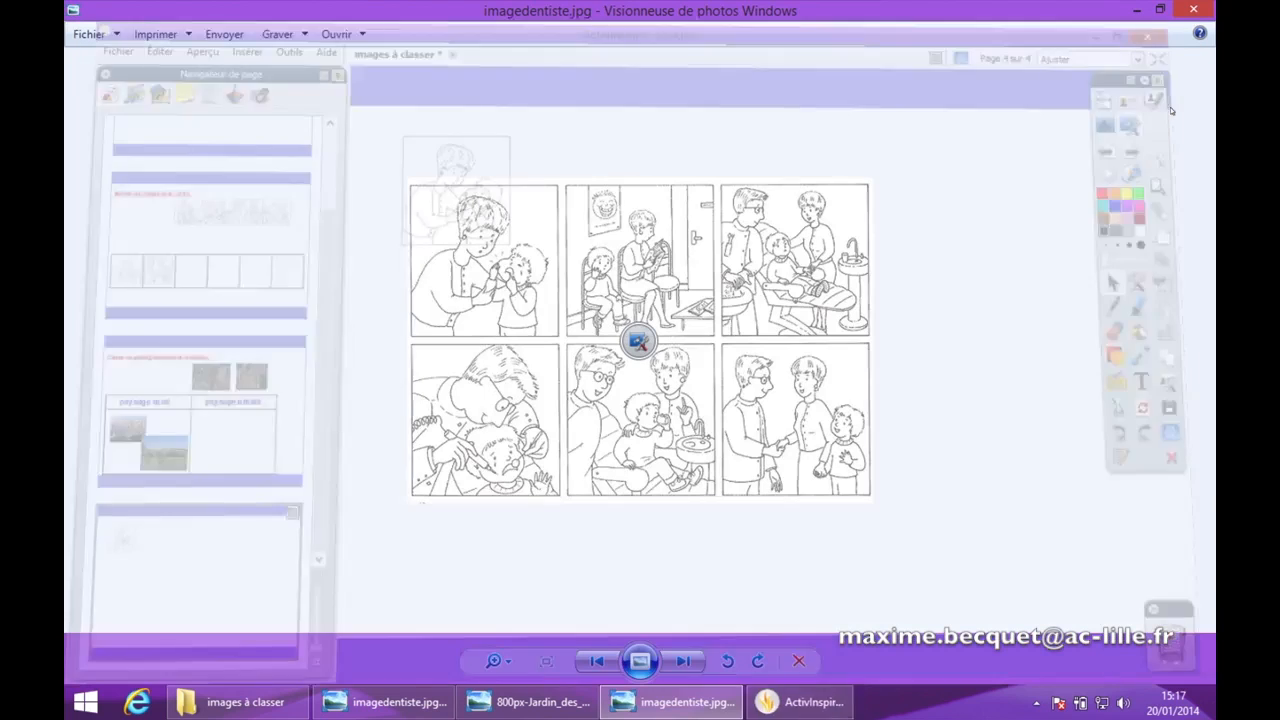
{"action": "left_click_drag", "start_coordinate": [639, 342], "coordinate": [1048, 160]}
{"action": "left_click", "coordinate": [1020, 182]}
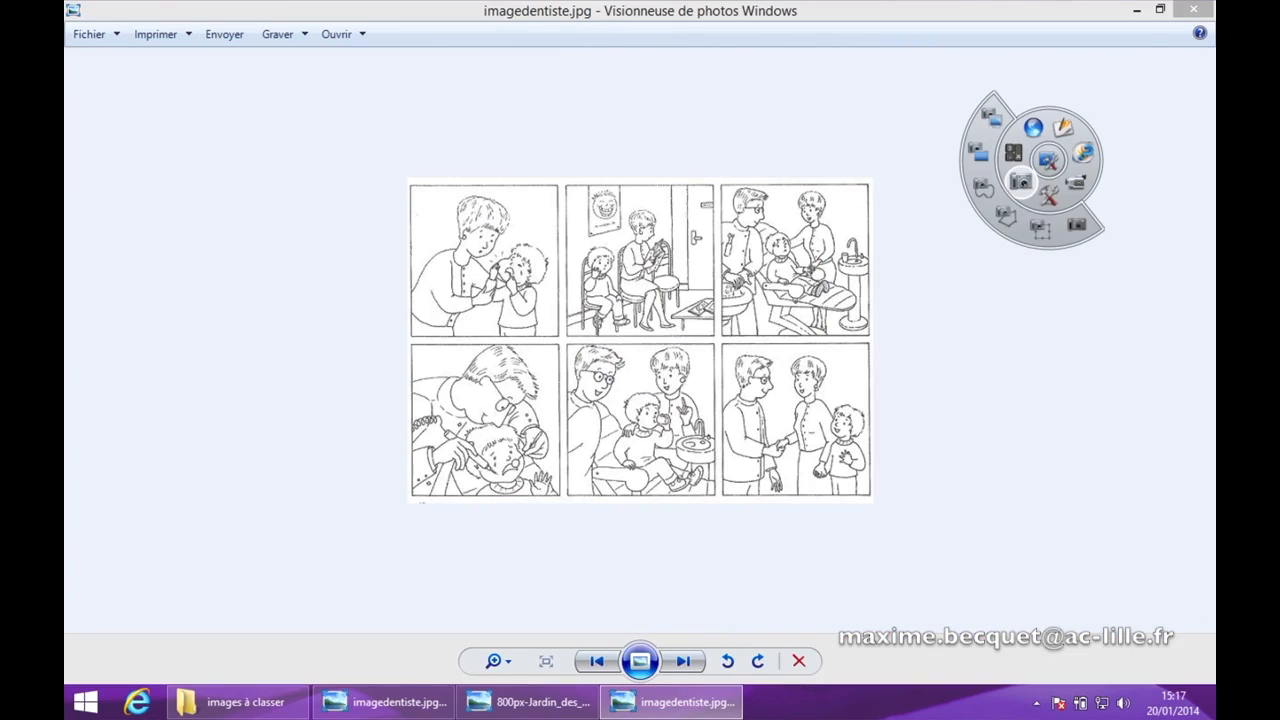
{"action": "left_click", "coordinate": [1045, 234]}
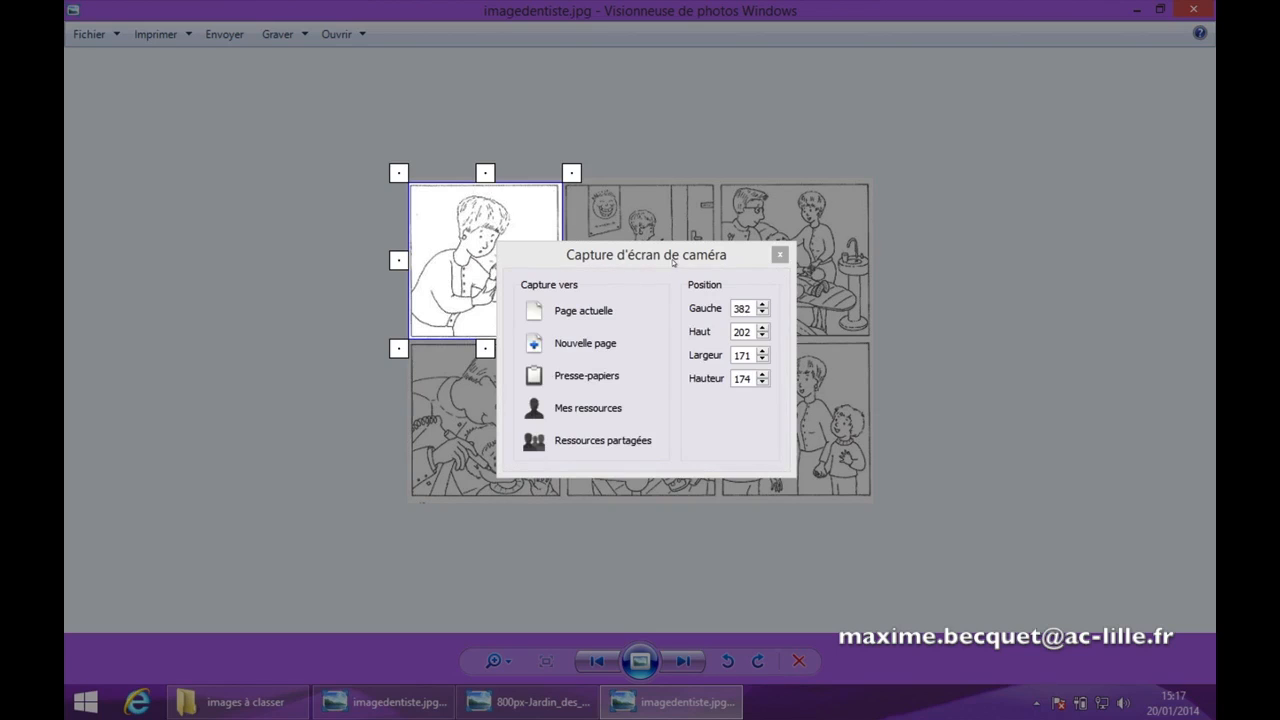
{"action": "left_click_drag", "start_coordinate": [673, 262], "coordinate": [244, 129]}
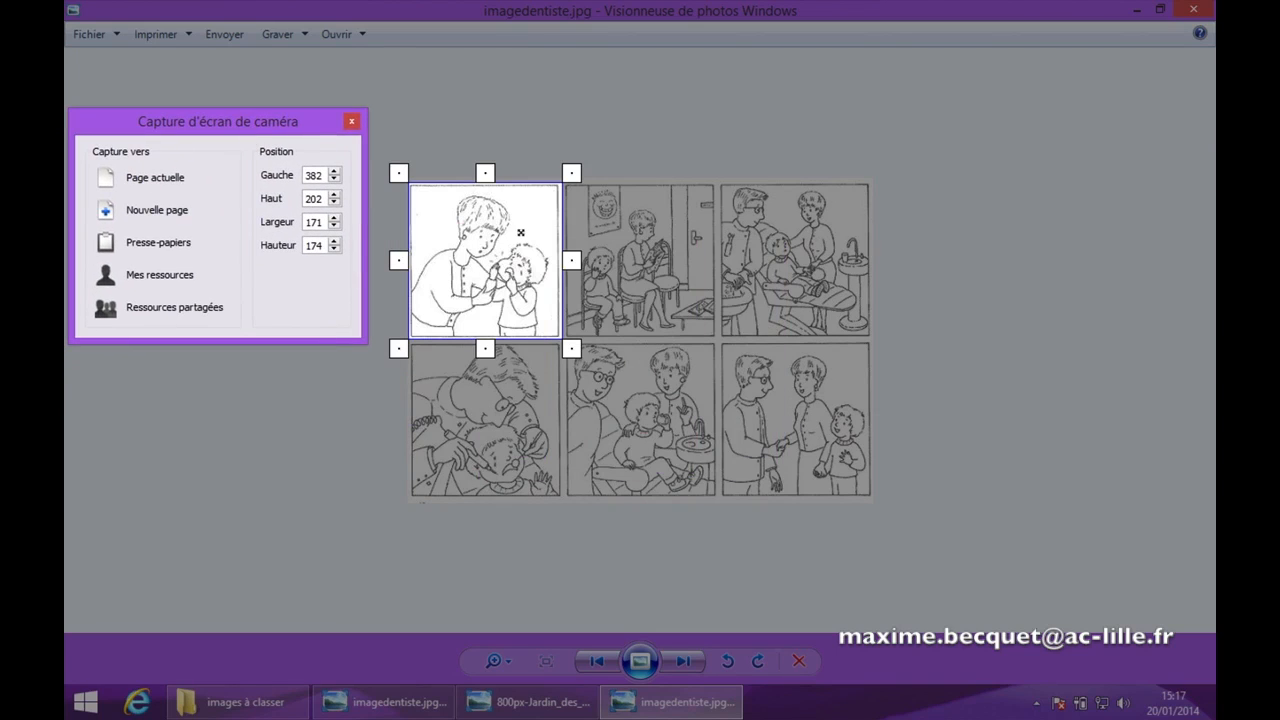
{"action": "left_click_drag", "start_coordinate": [479, 235], "coordinate": [634, 235]}
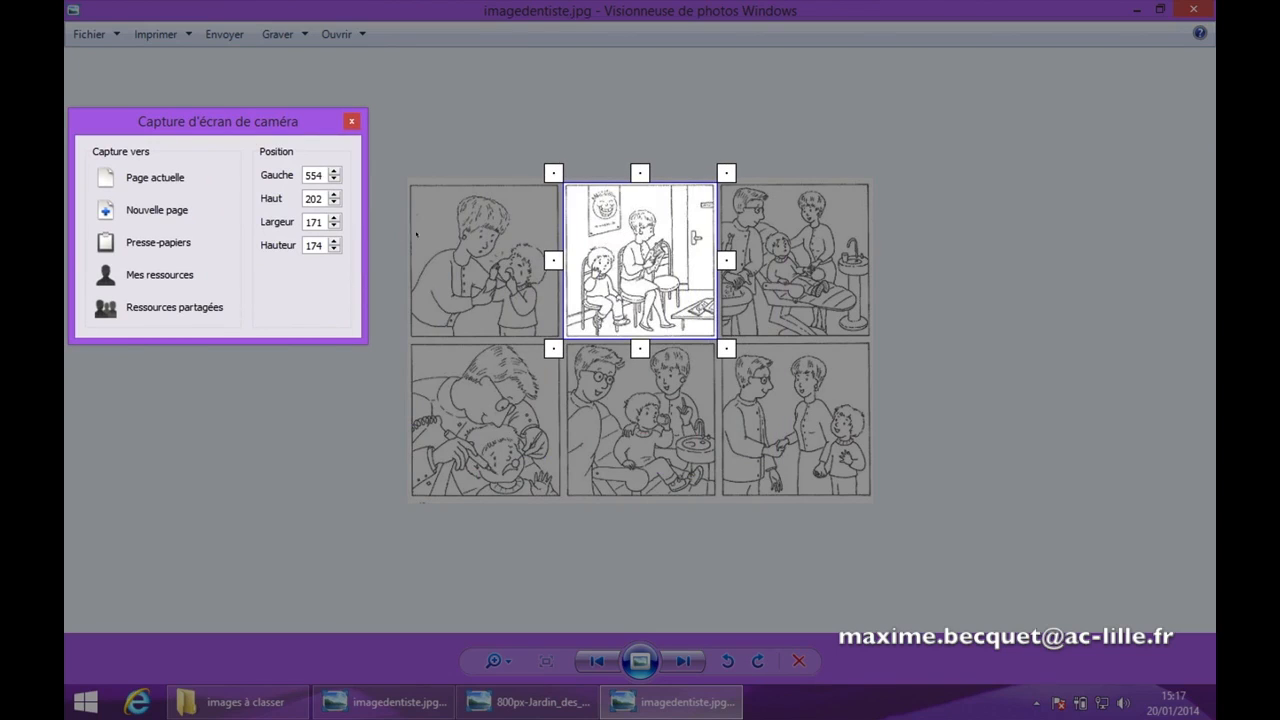
{"action": "left_click", "coordinate": [110, 178]}
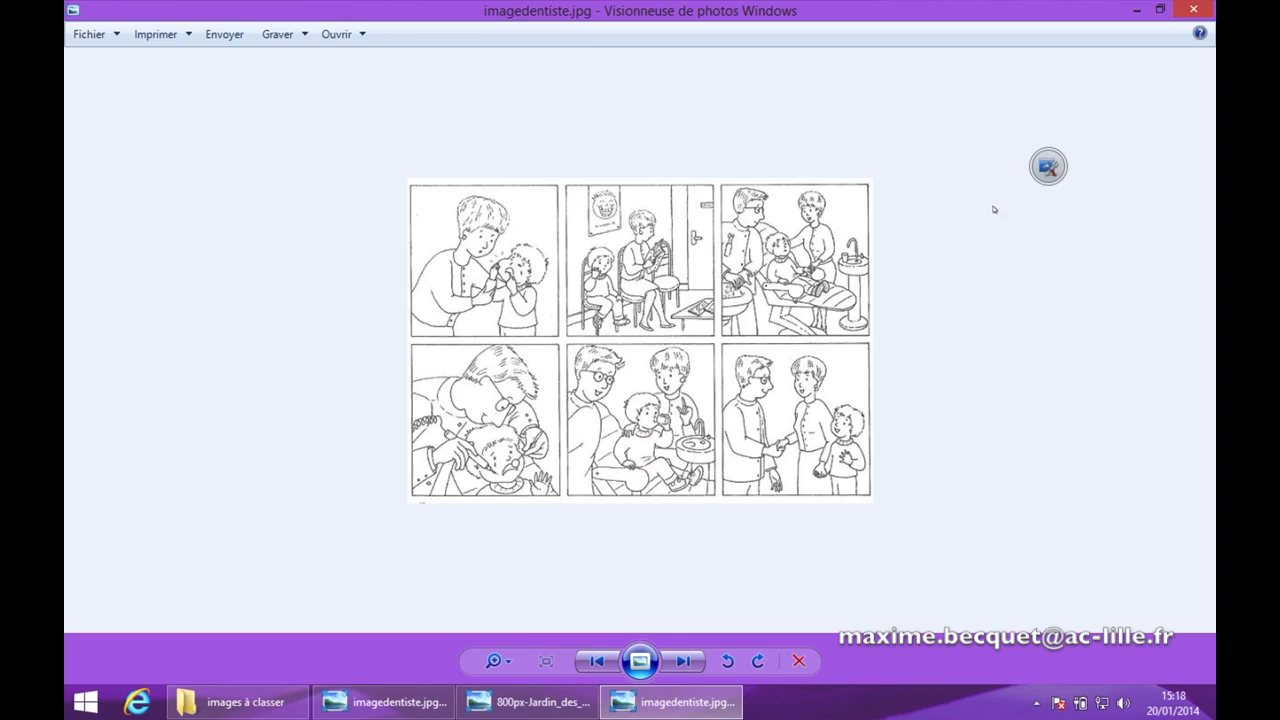
Make a partial screen capture of the third drawing, with the child in the dentist's chair, and send it to the current page
{"action": "left_click", "coordinate": [1037, 181]}
{"action": "left_click", "coordinate": [1035, 231]}
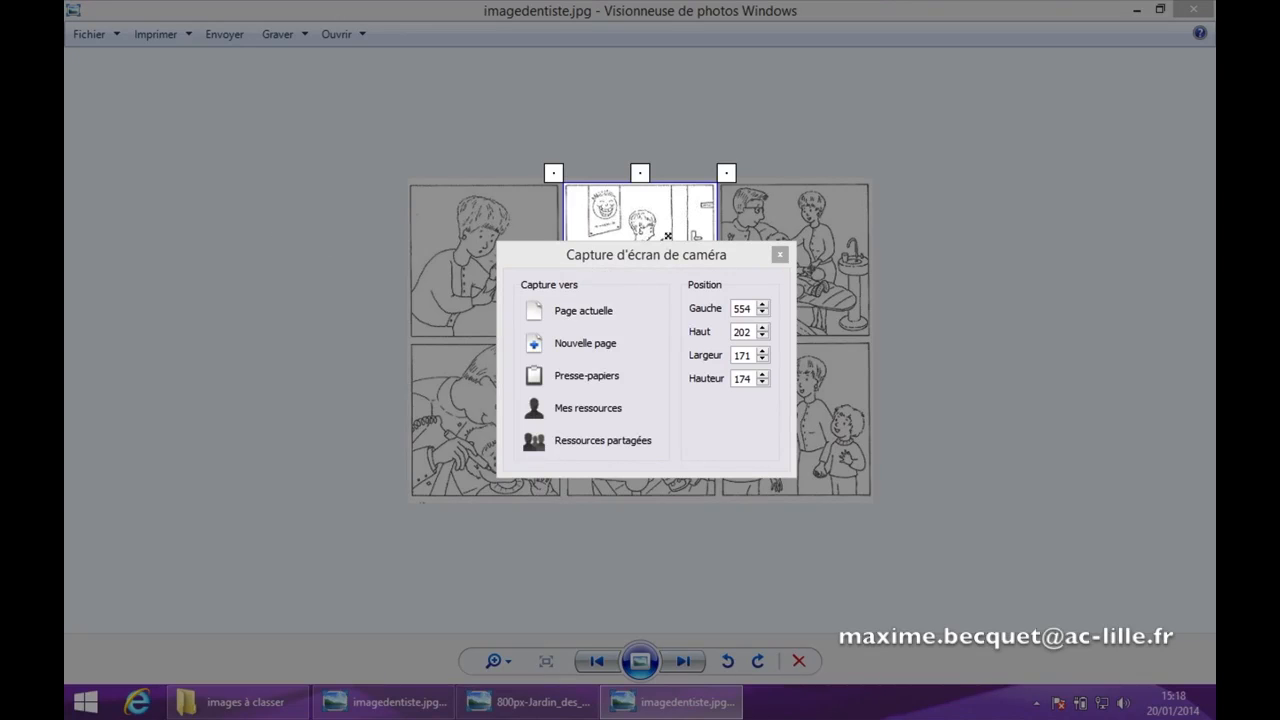
{"action": "left_click_drag", "start_coordinate": [666, 252], "coordinate": [280, 192]}
{"action": "left_click_drag", "start_coordinate": [634, 232], "coordinate": [770, 226]}
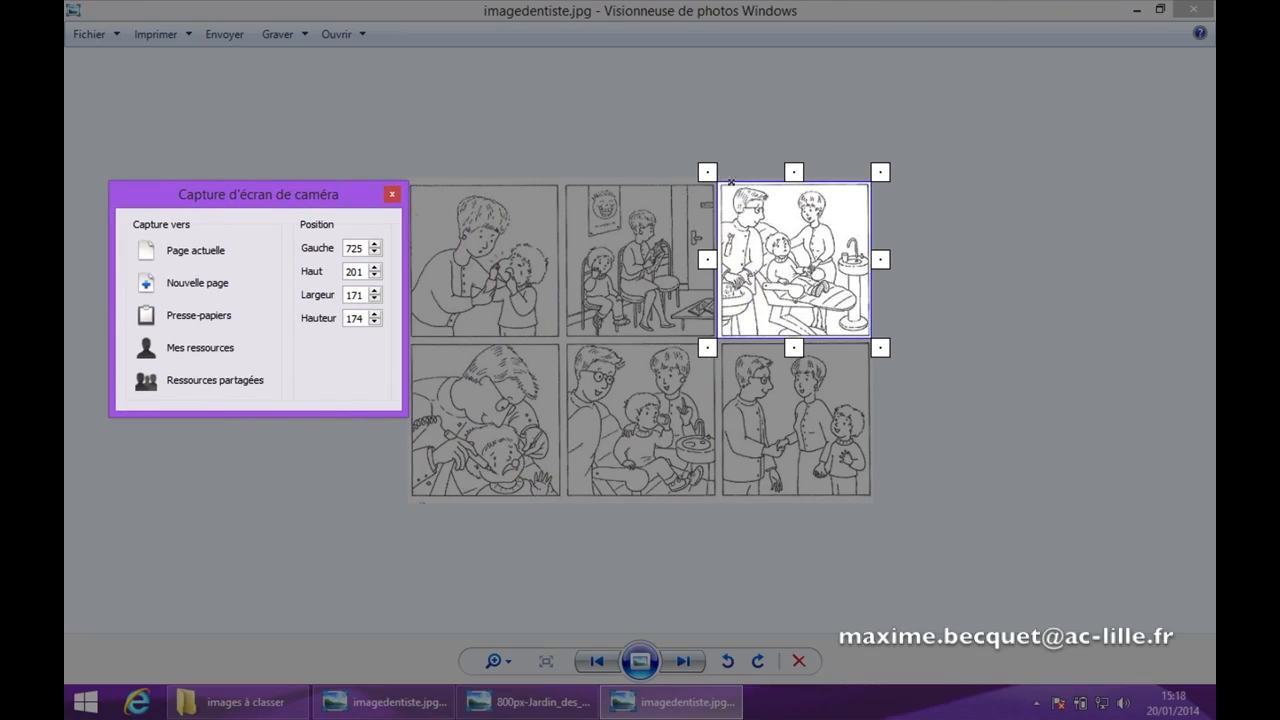
{"action": "left_click", "coordinate": [155, 255]}
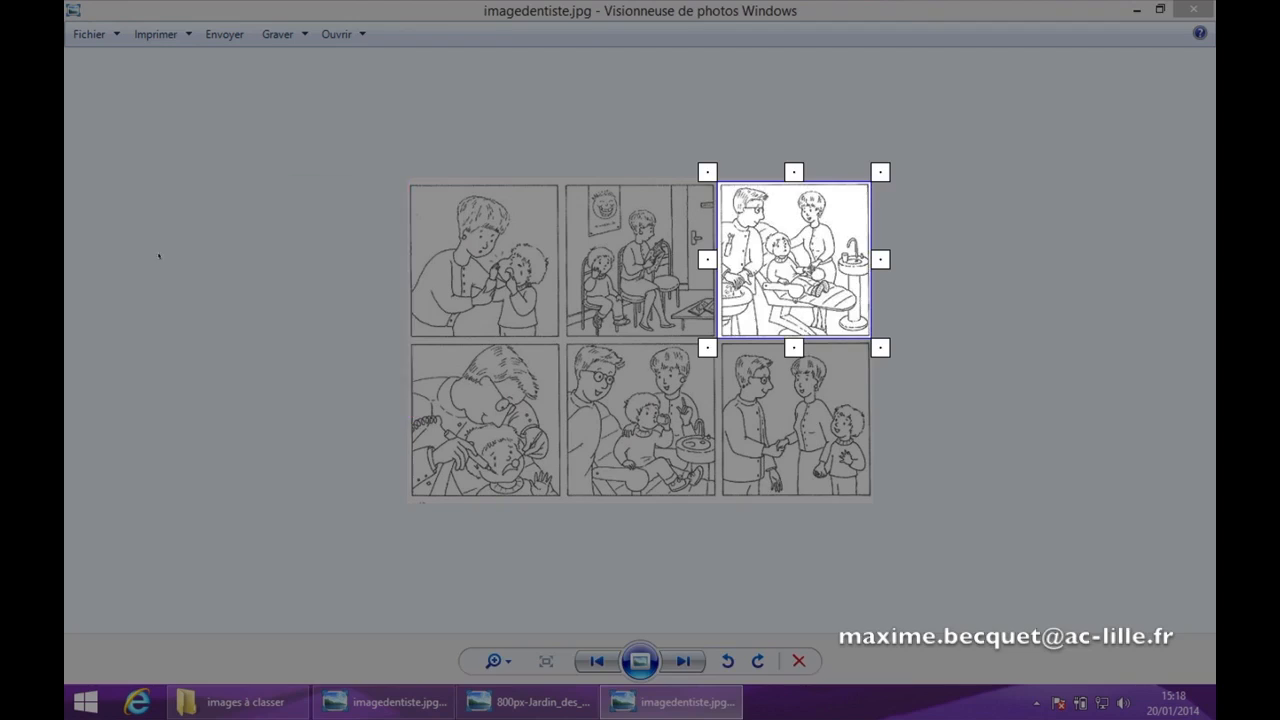
Make a partial screen capture of the fourth drawing, the close-up of the dentist examining the child, and send it to the current page
{"action": "left_click", "coordinate": [1048, 166]}
{"action": "left_click", "coordinate": [1020, 189]}
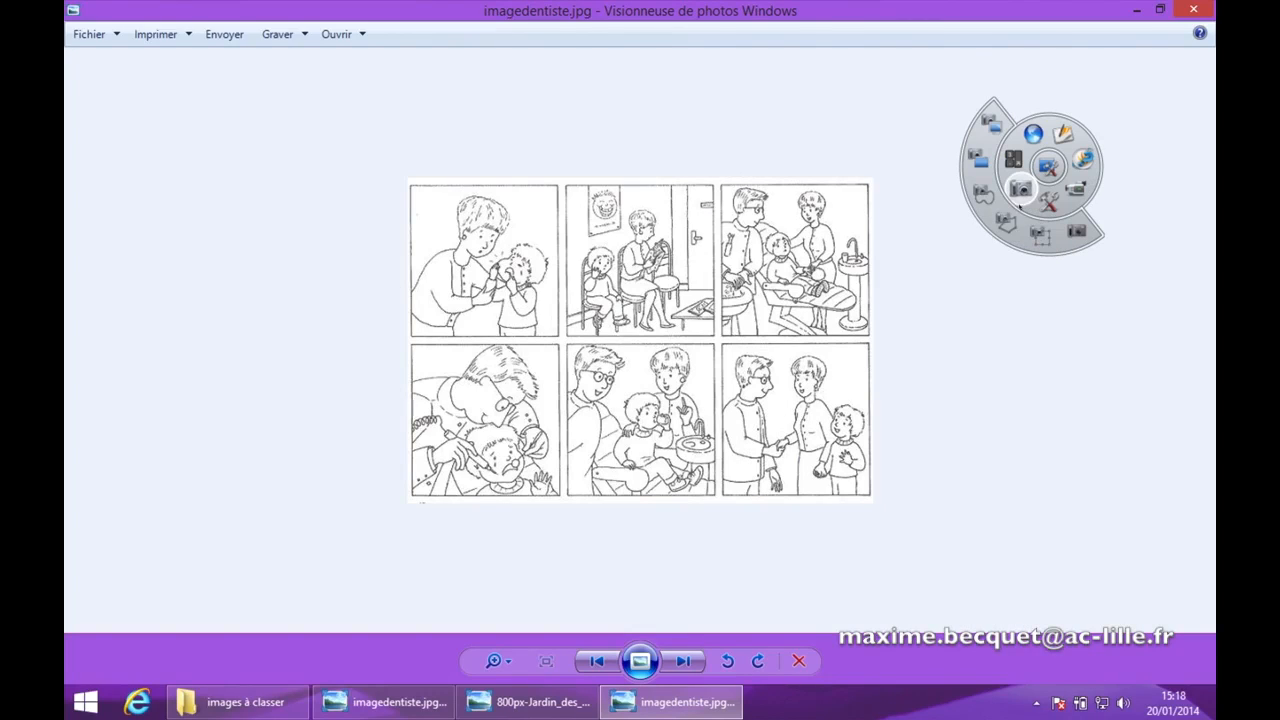
{"action": "left_click", "coordinate": [1037, 232]}
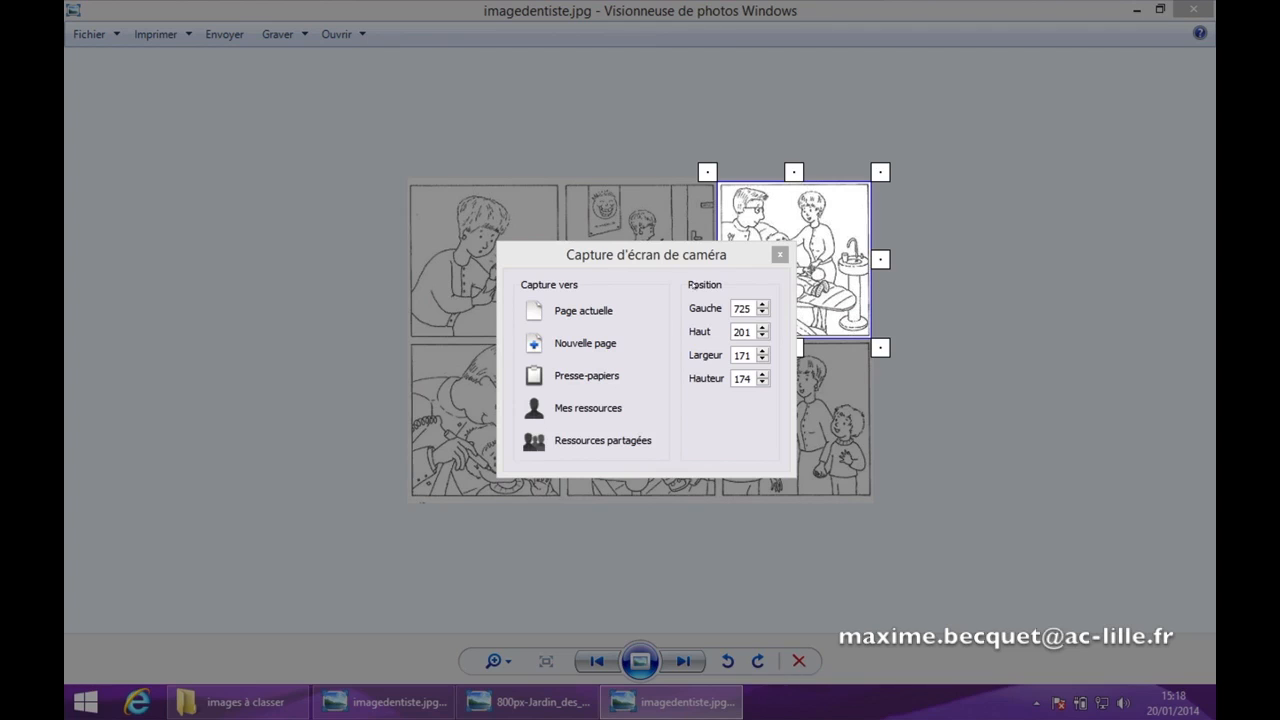
{"action": "left_click_drag", "start_coordinate": [704, 254], "coordinate": [295, 118]}
{"action": "left_click_drag", "start_coordinate": [824, 272], "coordinate": [515, 429]}
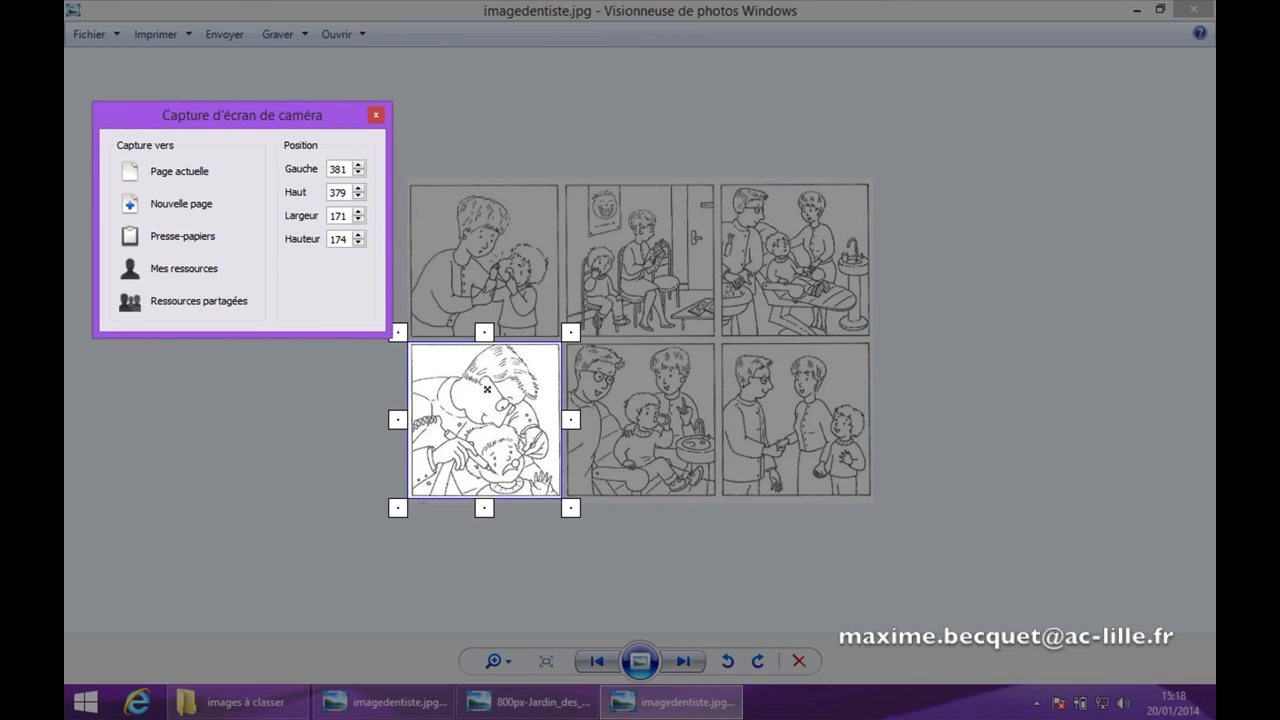
{"action": "left_click", "coordinate": [183, 173]}
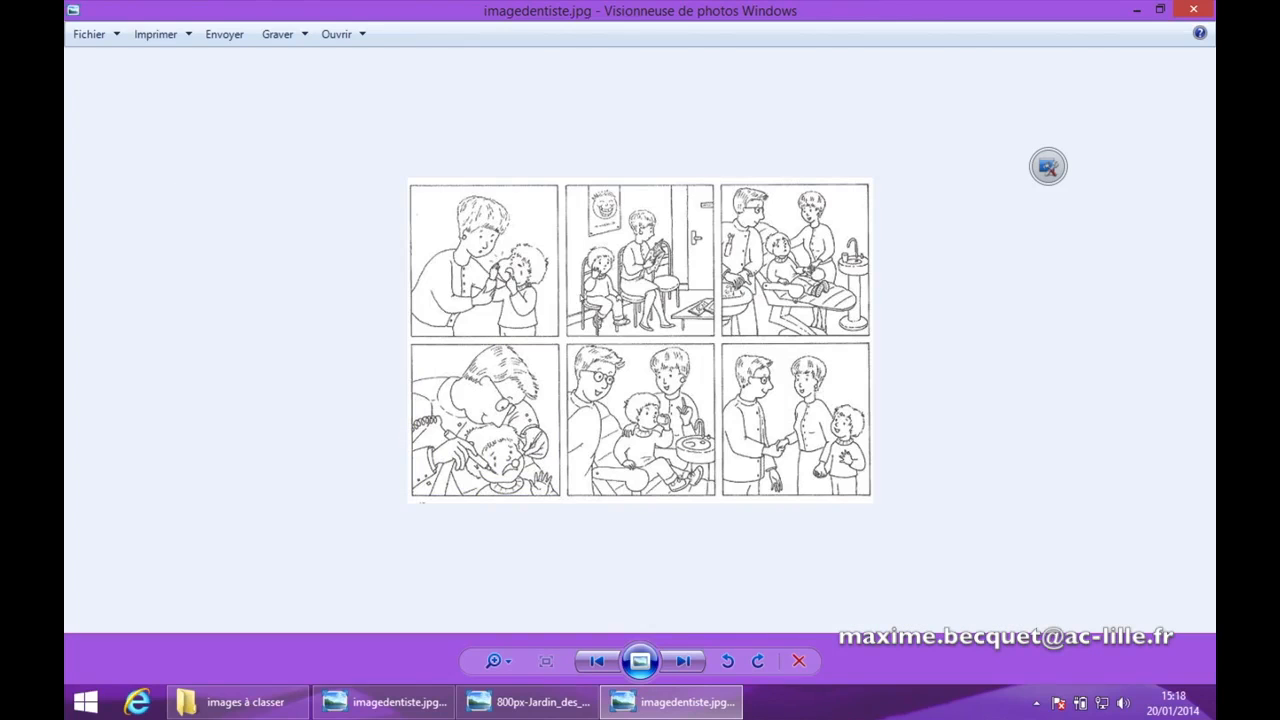
Return to the flipchart and spread the three stacked captured drawings apart on page 4
{"action": "left_click", "coordinate": [1058, 184]}
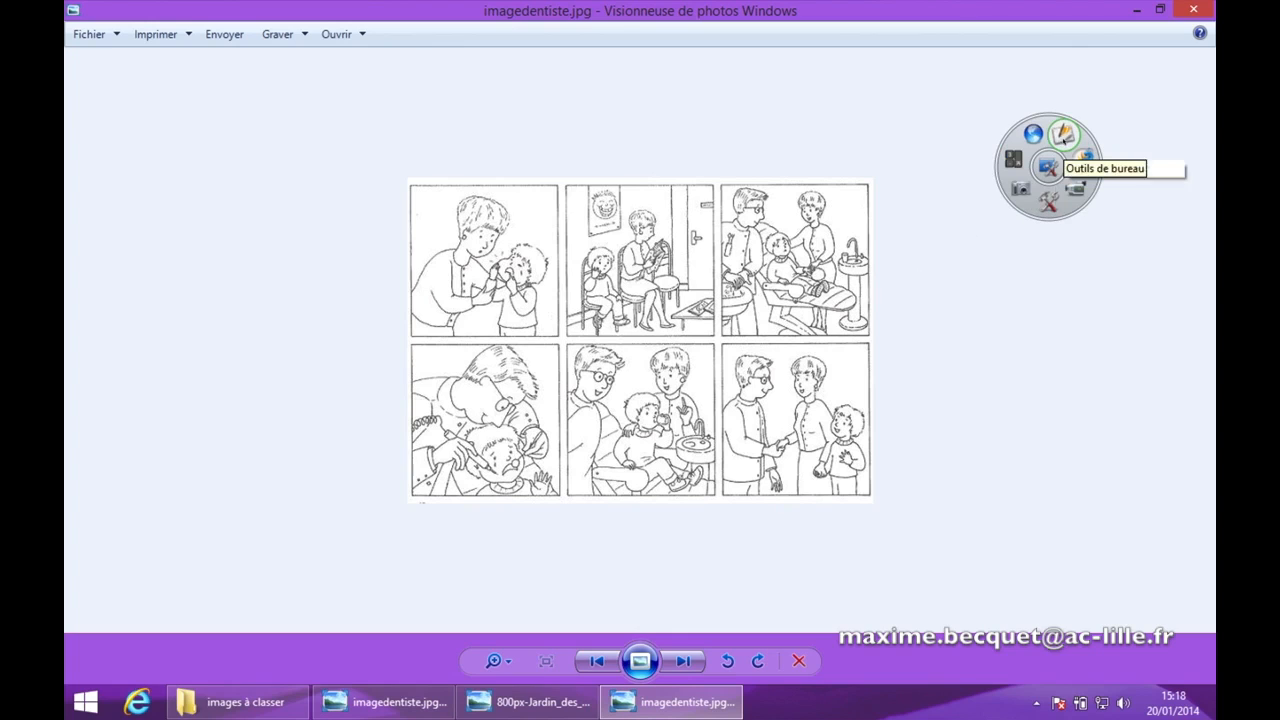
{"action": "left_click", "coordinate": [1063, 132]}
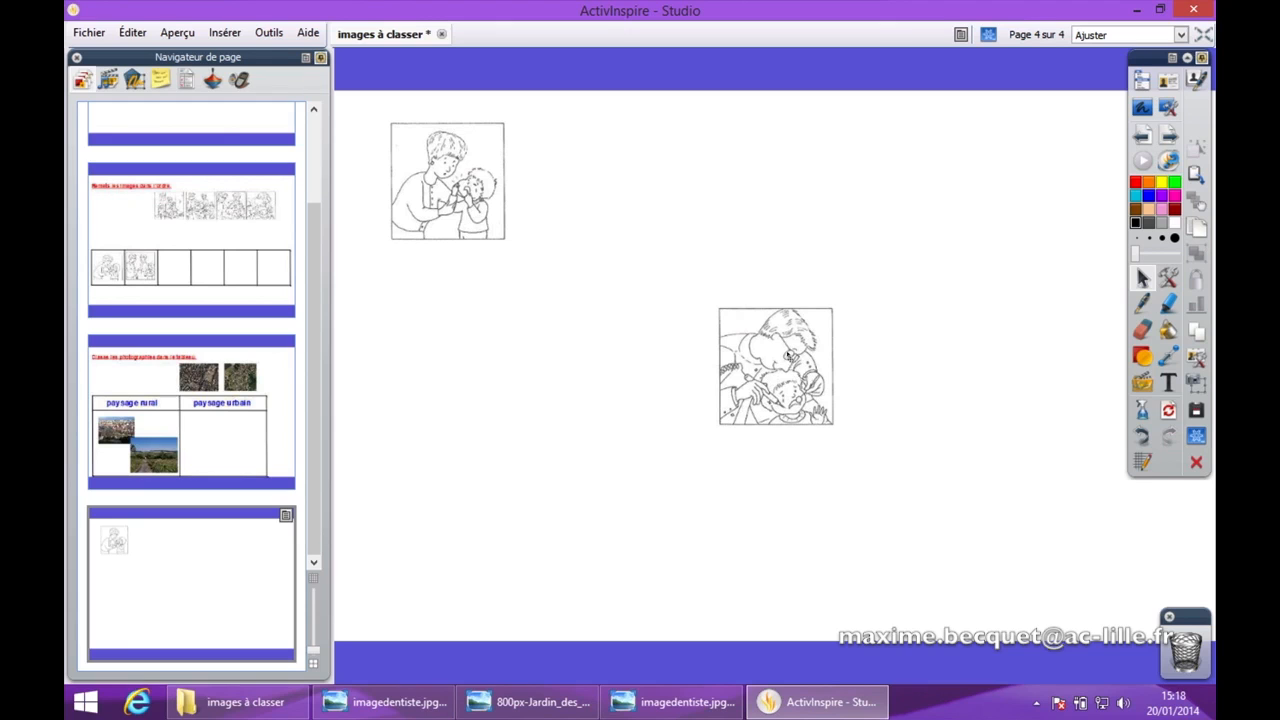
{"action": "left_click_drag", "start_coordinate": [768, 355], "coordinate": [554, 393]}
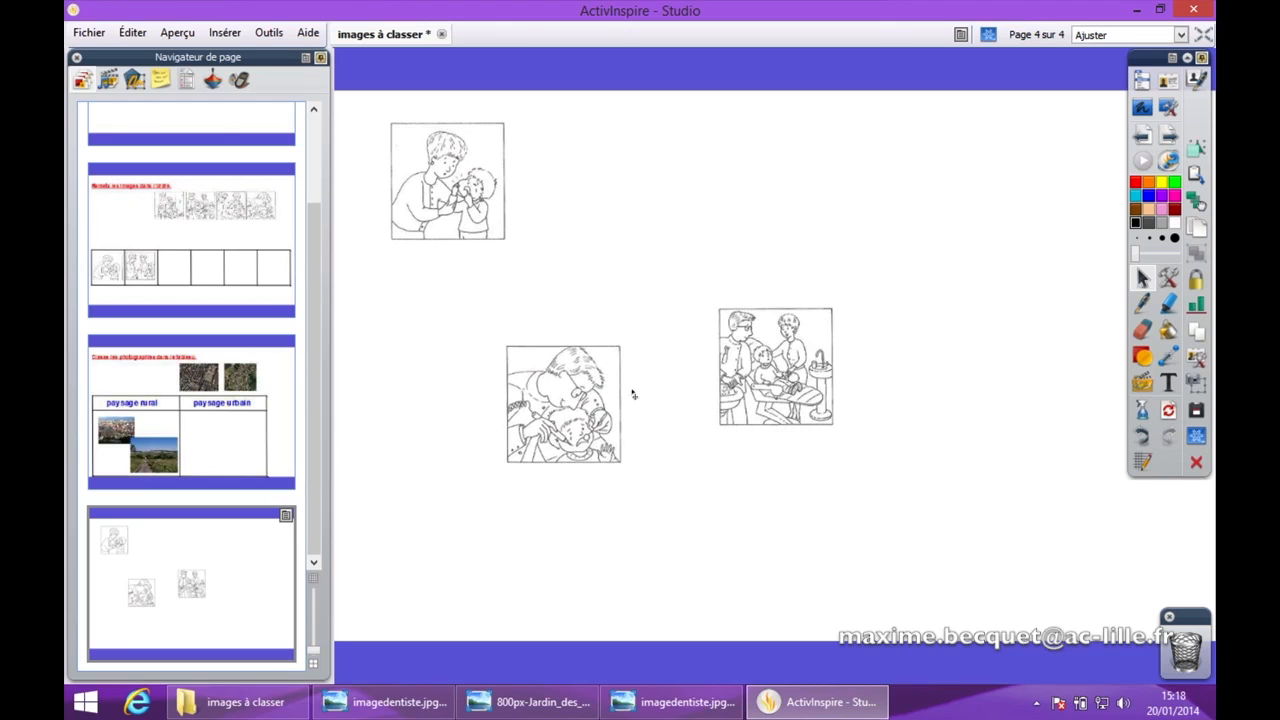
{"action": "left_click_drag", "start_coordinate": [757, 386], "coordinate": [919, 405]}
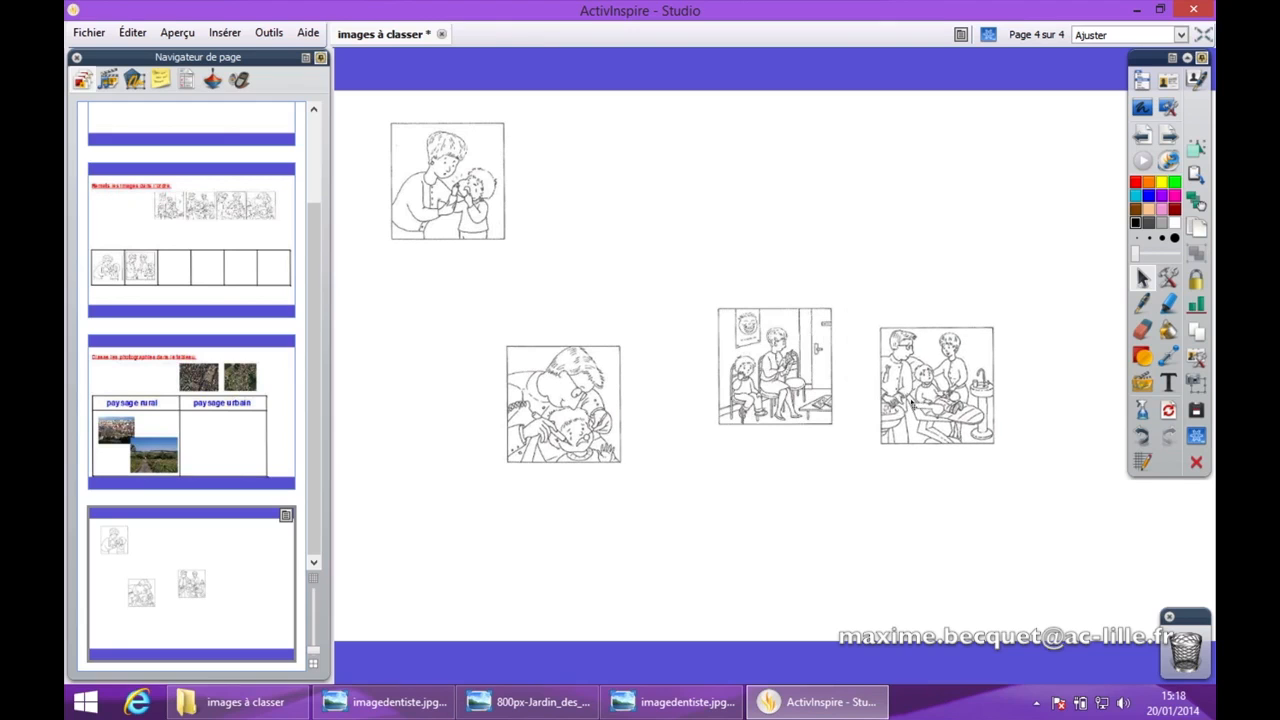
{"action": "left_click_drag", "start_coordinate": [774, 370], "coordinate": [780, 310]}
Line up the close-up, waiting room and dentist's chair drawings in a row beside the first drawing on page 4
{"action": "left_click_drag", "start_coordinate": [605, 391], "coordinate": [603, 170]}
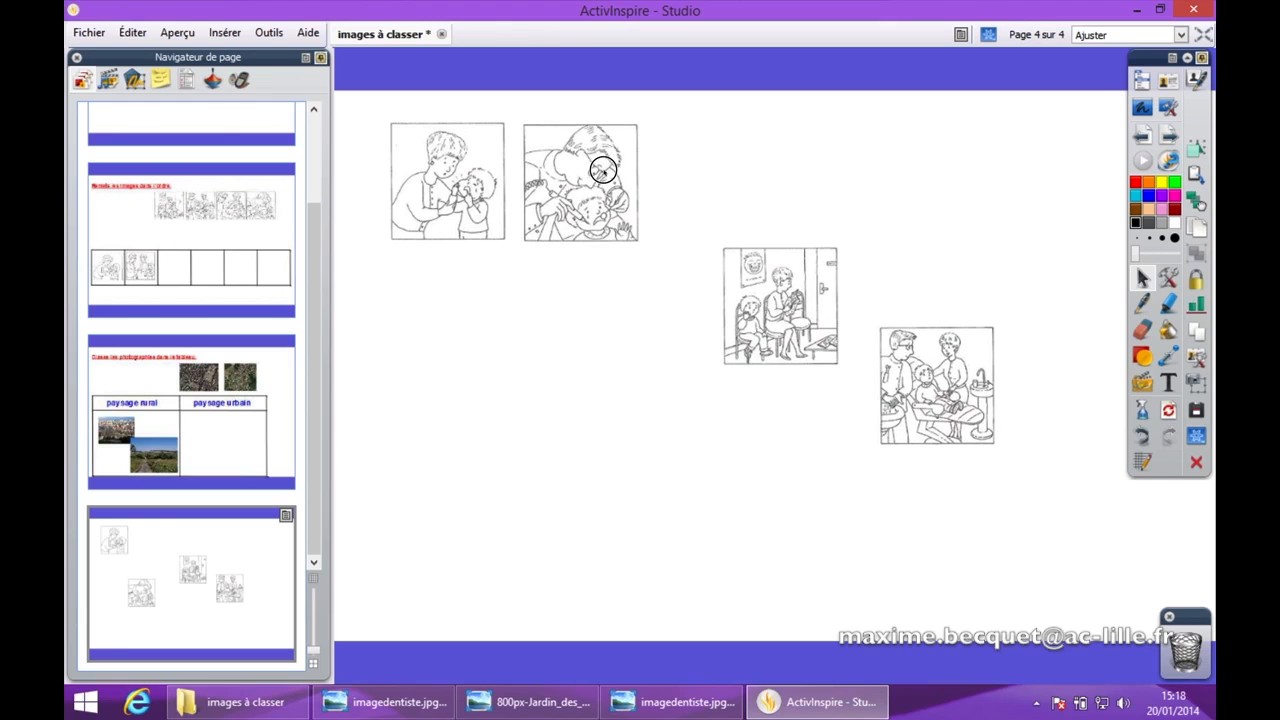
{"action": "left_click_drag", "start_coordinate": [806, 290], "coordinate": [740, 178]}
{"action": "left_click_drag", "start_coordinate": [963, 395], "coordinate": [876, 190]}
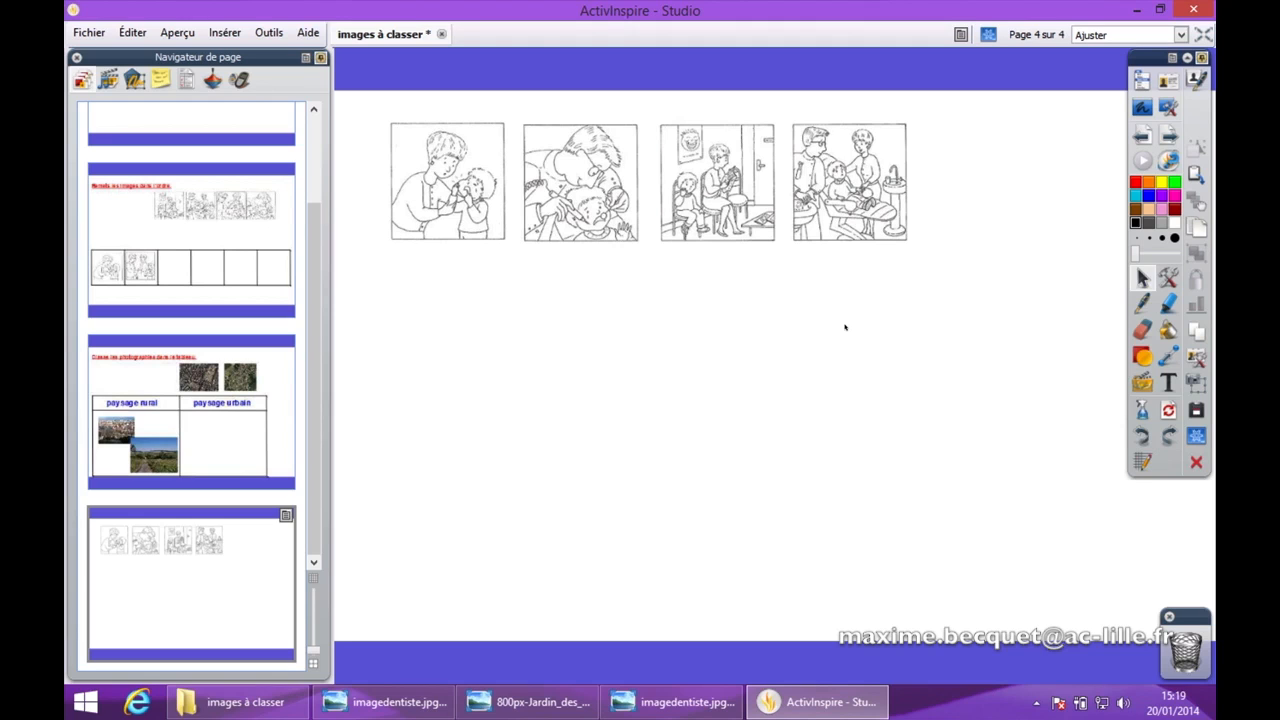
Review the picture-ordering exercise on page 2 and the photograph-sorting exercise on page 3
{"action": "left_click", "coordinate": [211, 264]}
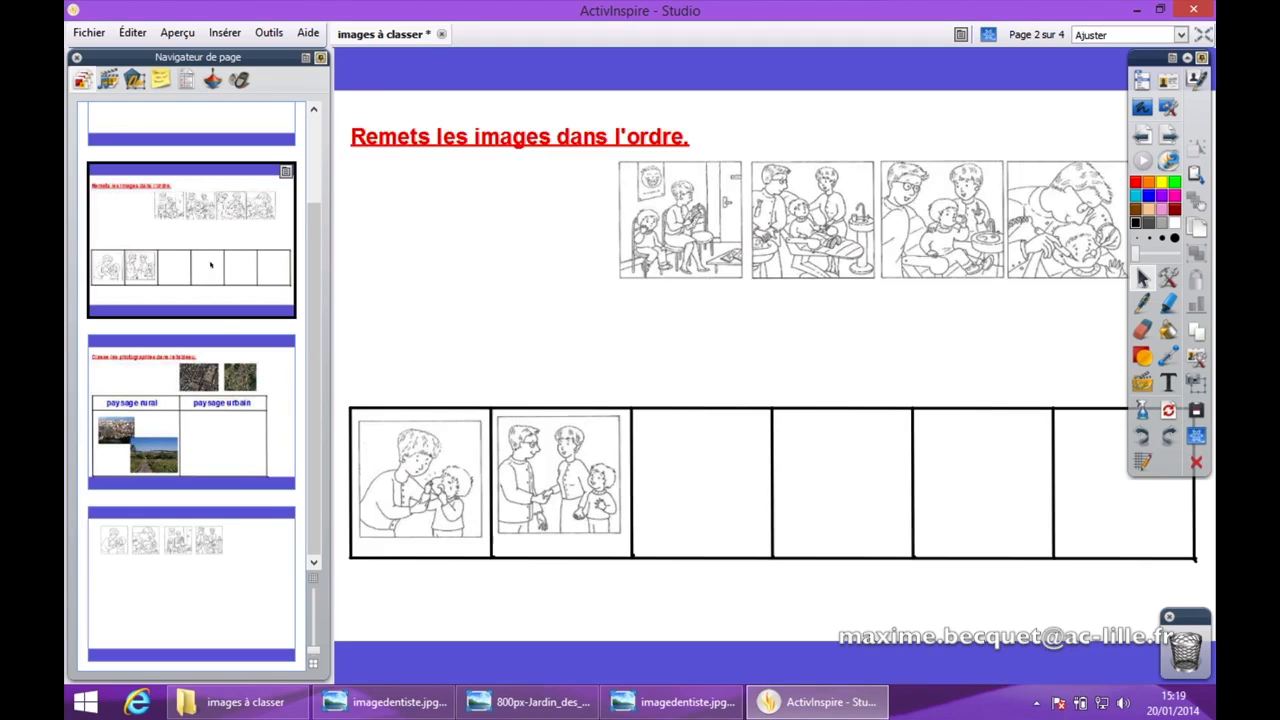
{"action": "left_click", "coordinate": [213, 421]}
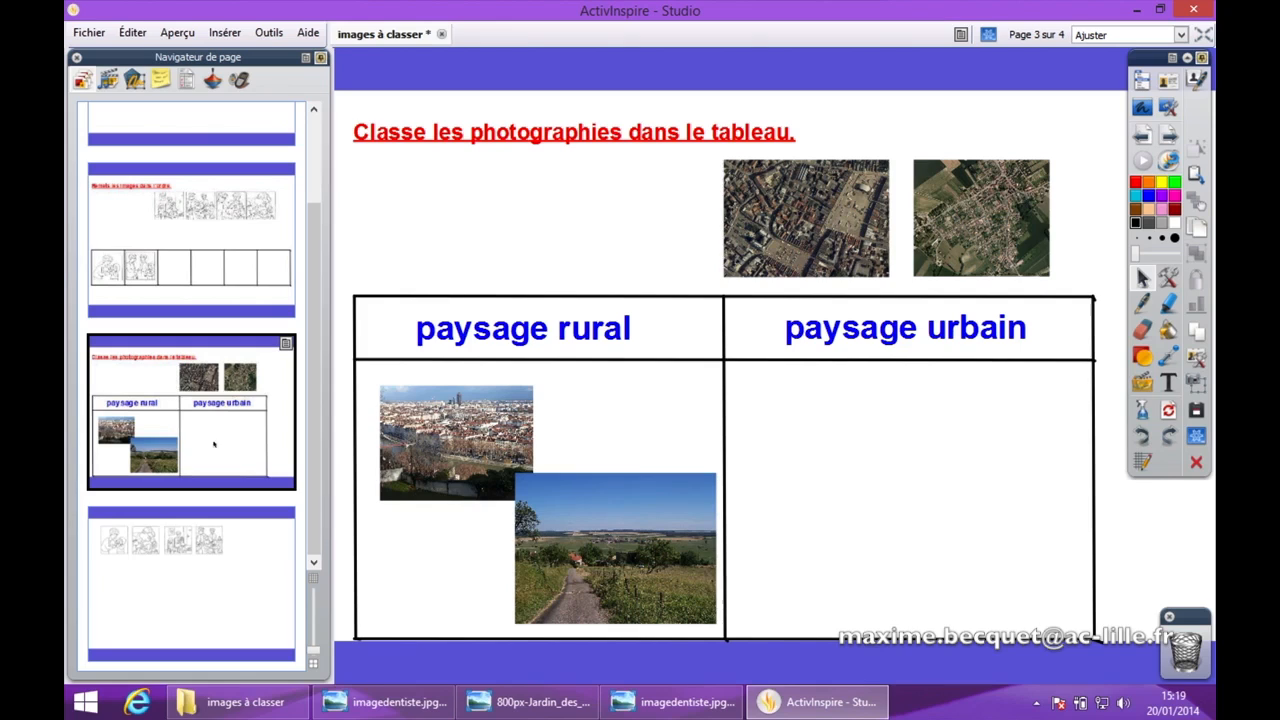